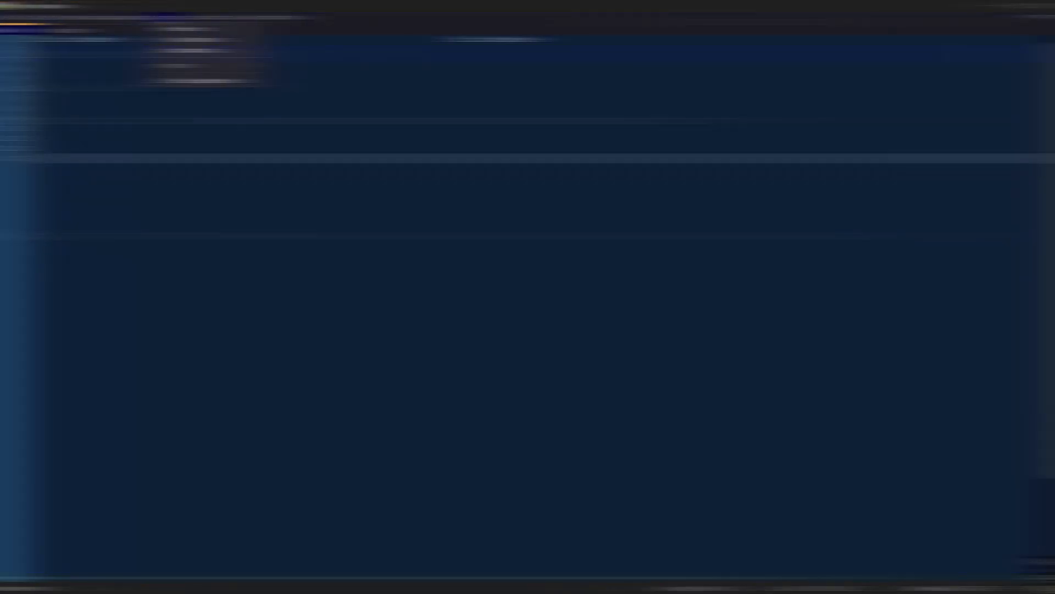
In the Style Configurator, preview the HotFudgeSundae, Hello Kitty and Navajo themes one after another
left_click(189, 39)
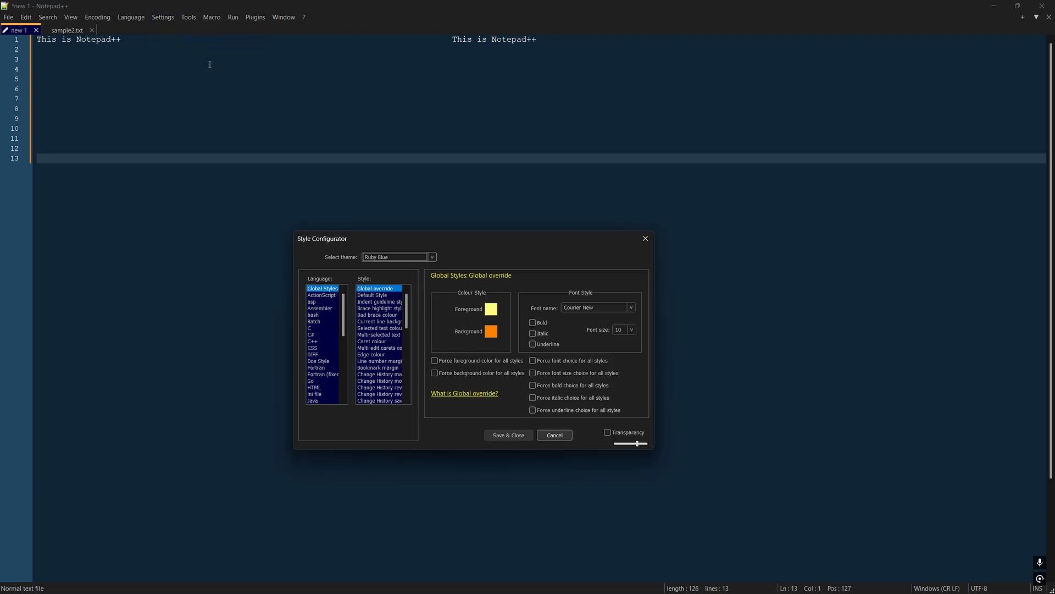
left_click(432, 256)
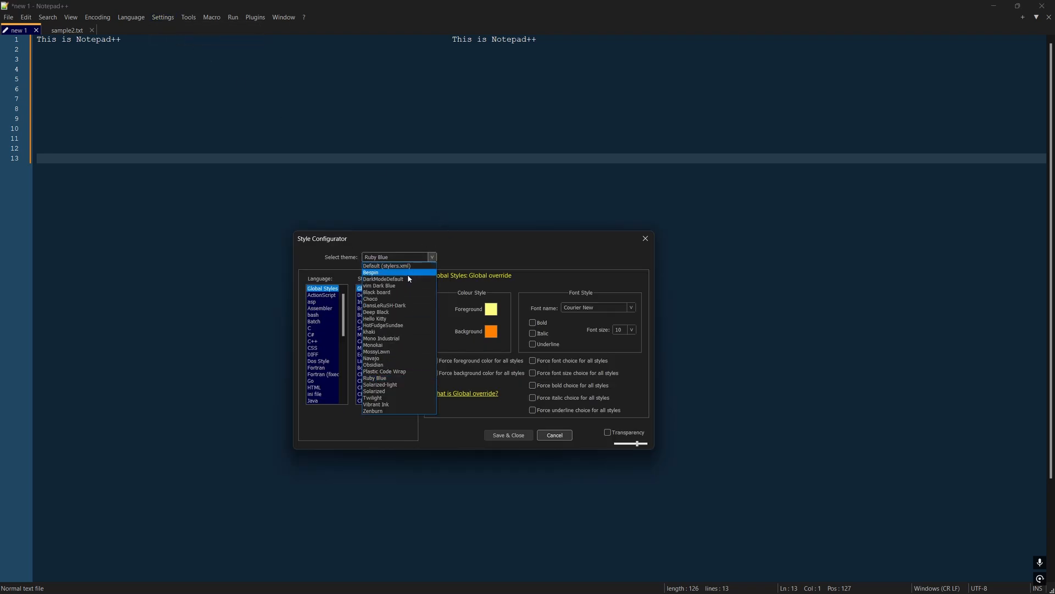
left_click(397, 326)
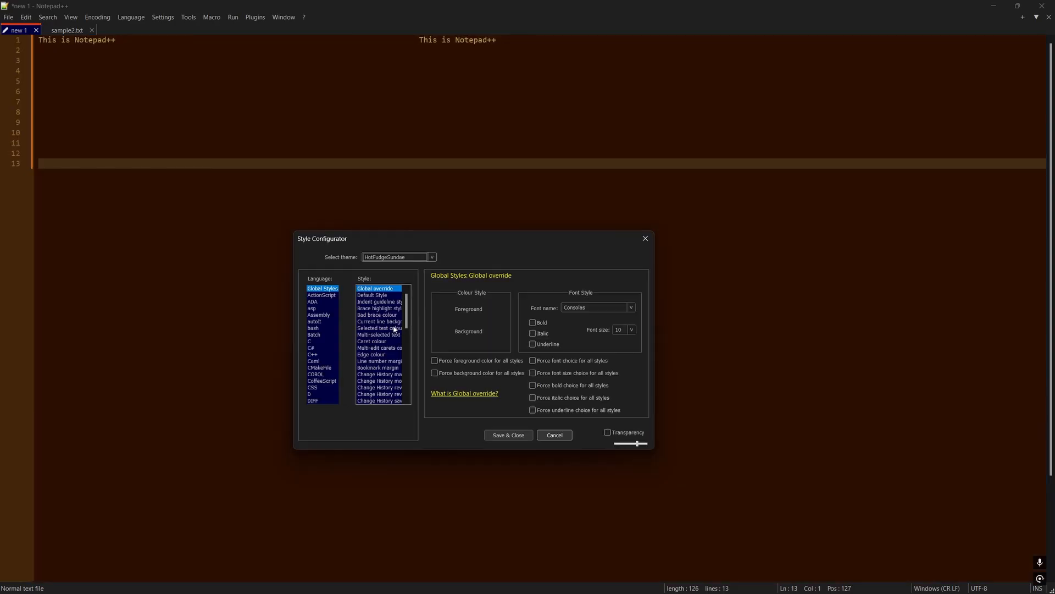
left_click(432, 257)
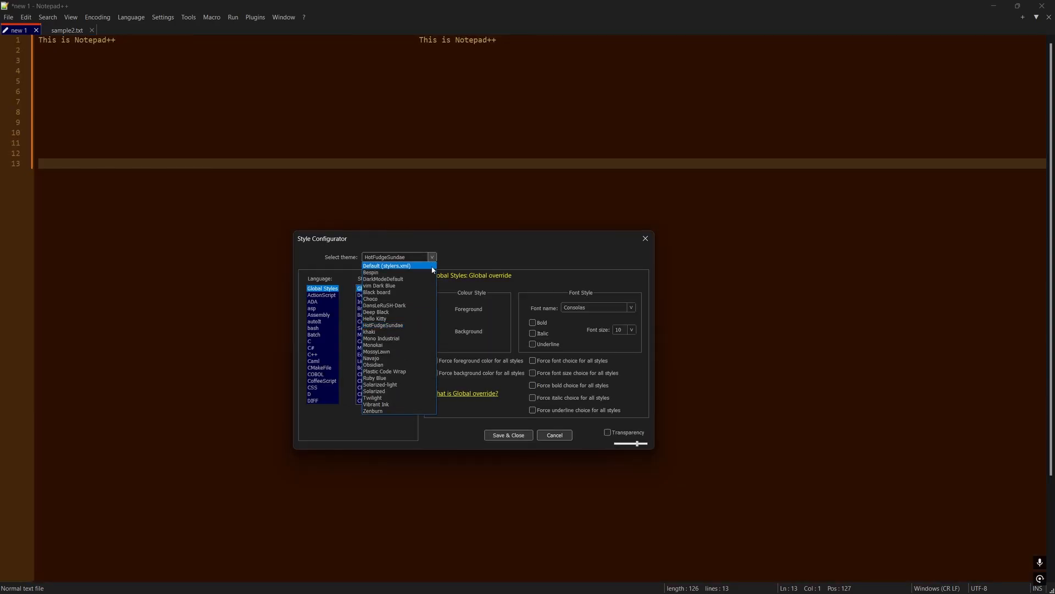
left_click(392, 320)
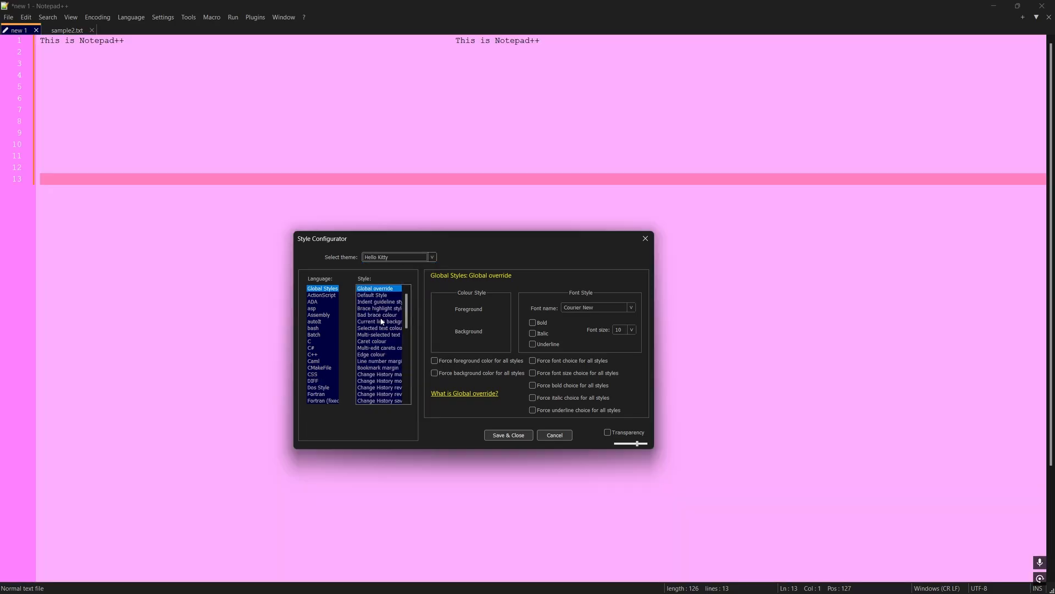
left_click(432, 258)
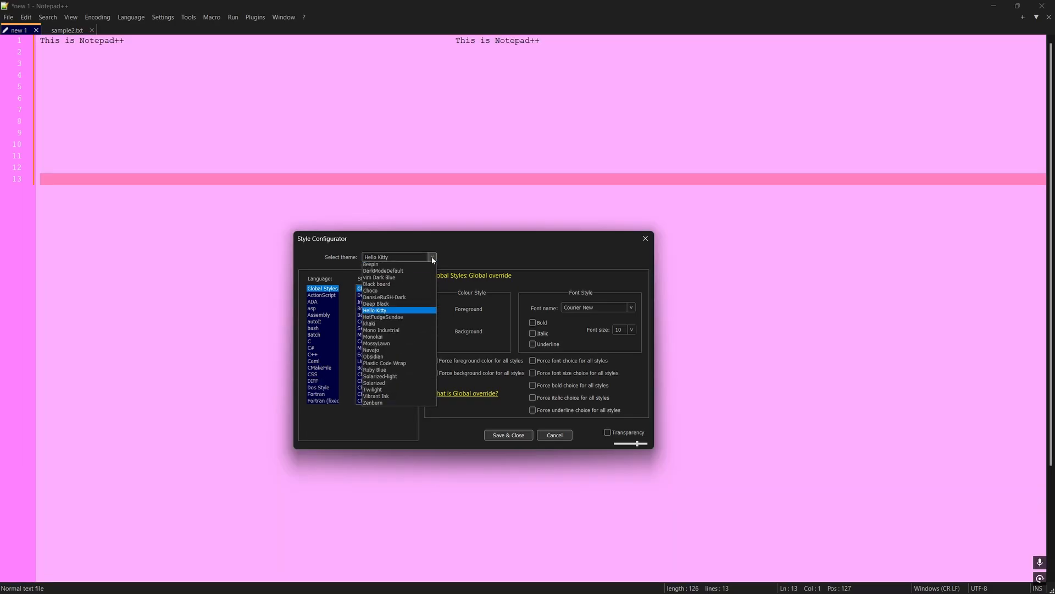
left_click(396, 362)
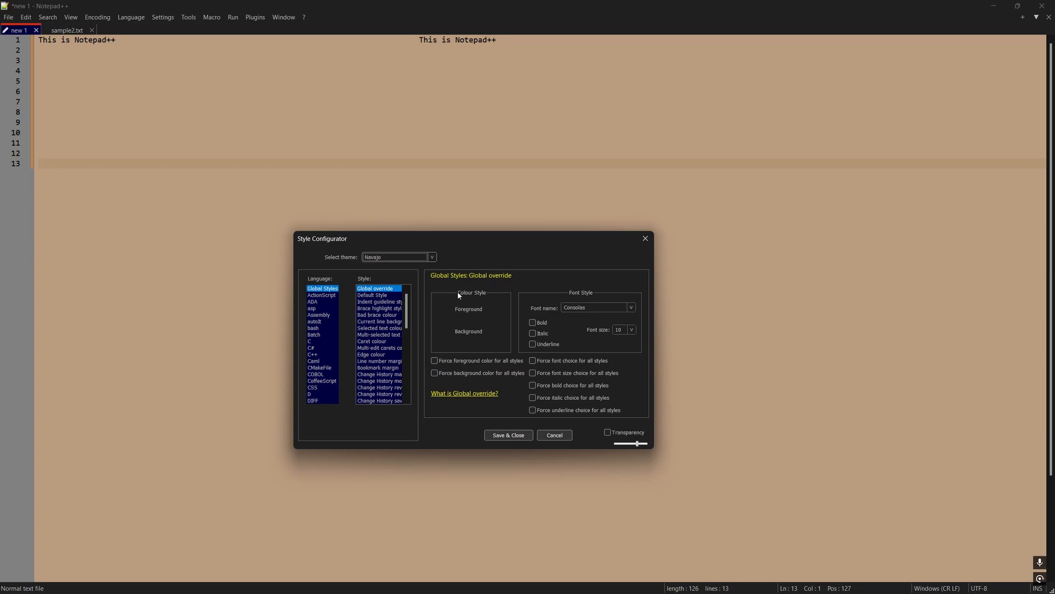
Examine the colour and font settings of several Navajo global styles, including Default Style, Selected text colour and Bad brace colour
left_click(384, 298)
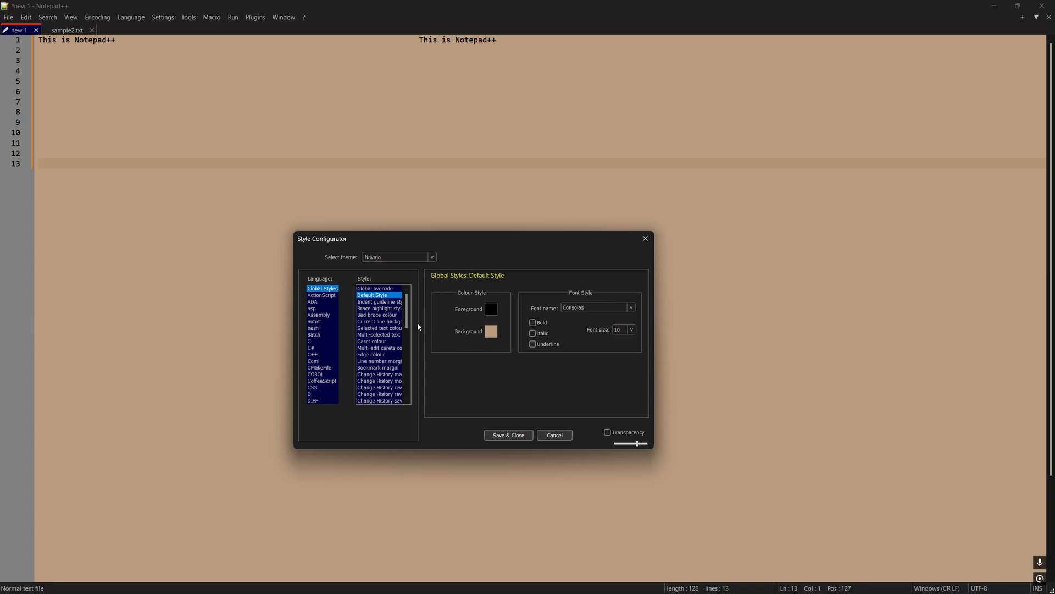
left_click(373, 342)
left_click(375, 335)
left_click(373, 328)
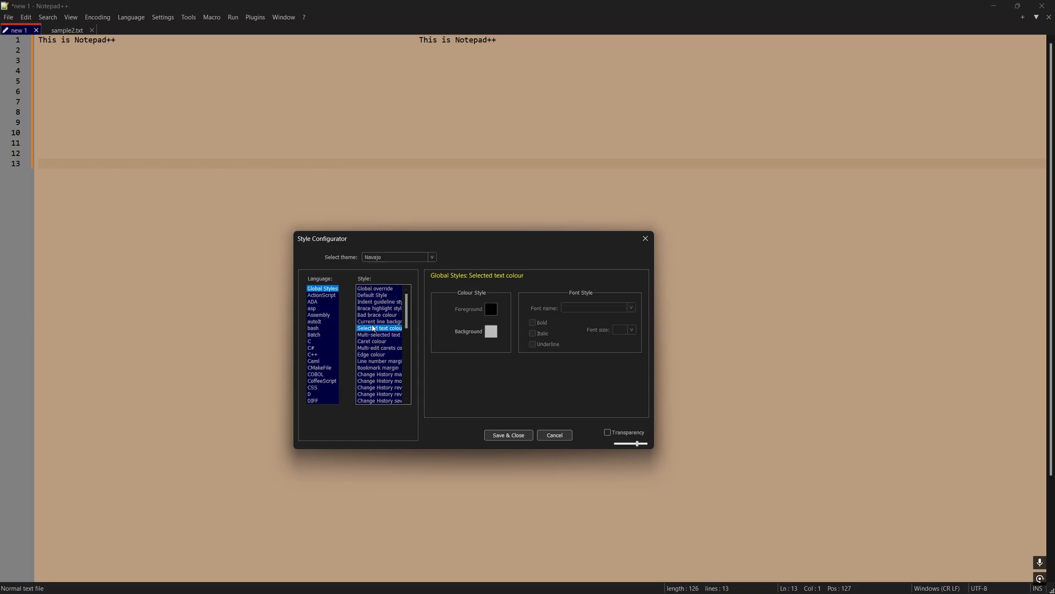
left_click(375, 321)
left_click(378, 315)
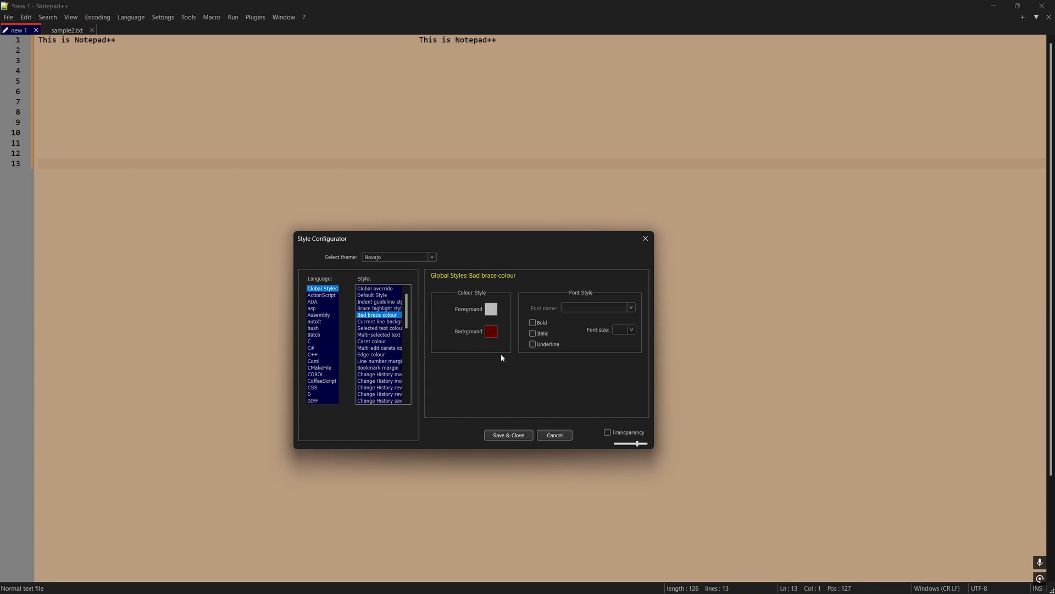
Switch the theme to Default (stylers.xml) and place the cursor at the end of line 1
left_click(407, 257)
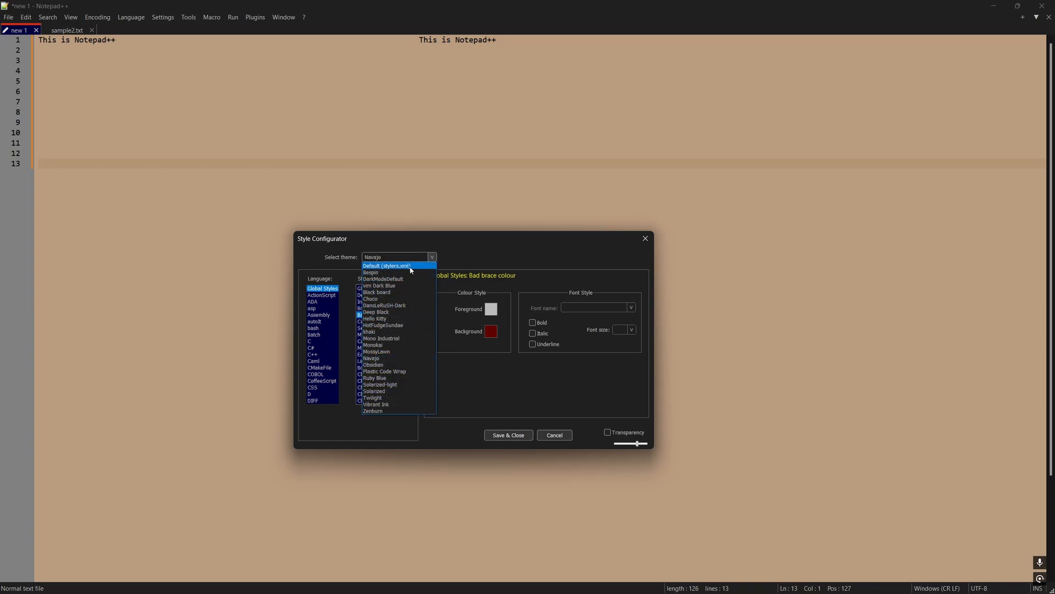
left_click(410, 267)
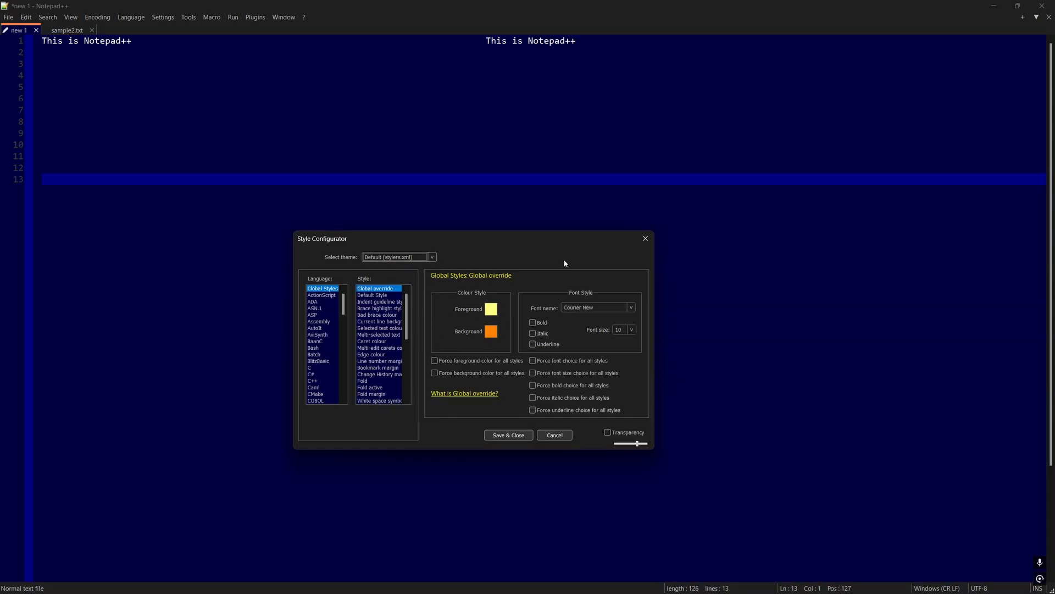
left_click(142, 42)
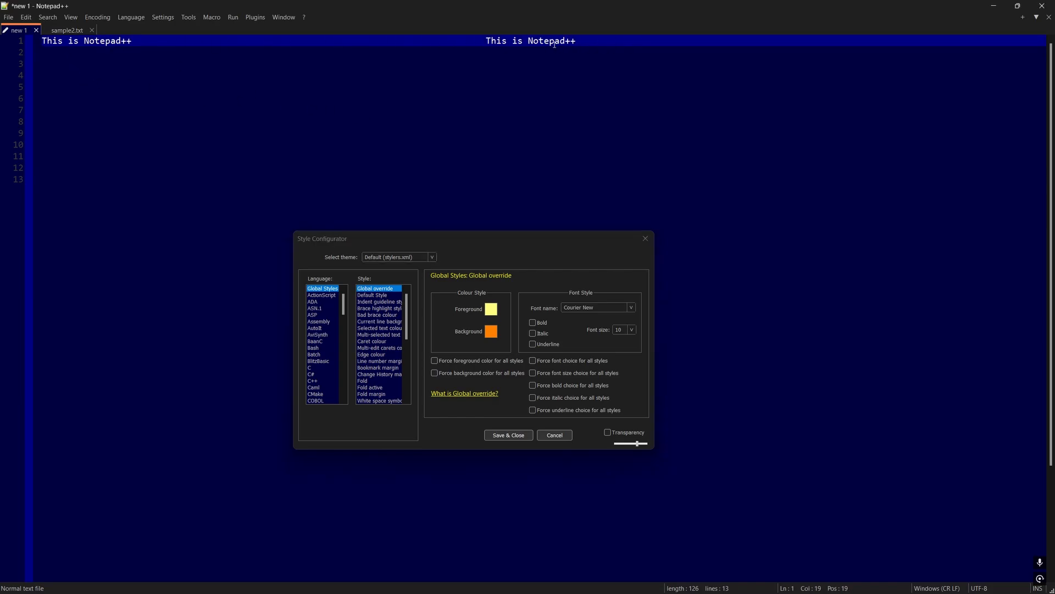
left_click_drag(485, 42, 577, 43)
left_click(577, 40)
Enlarge the document text in the editor to check how it looks in the Default theme
scroll(440, 111, "up", 5, "ctrl")
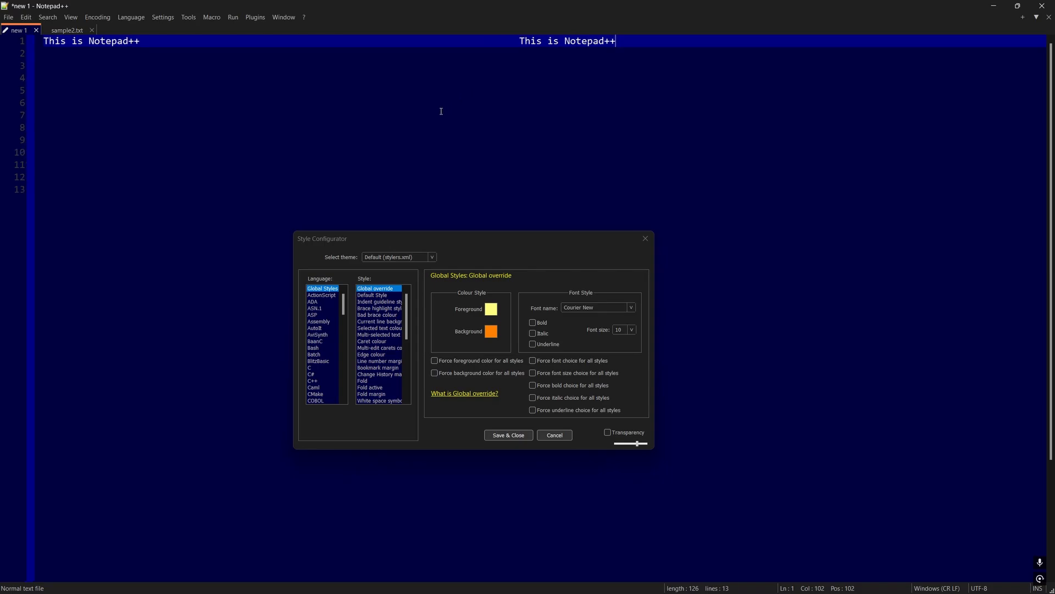
scroll(438, 123, "up", 3, "ctrl")
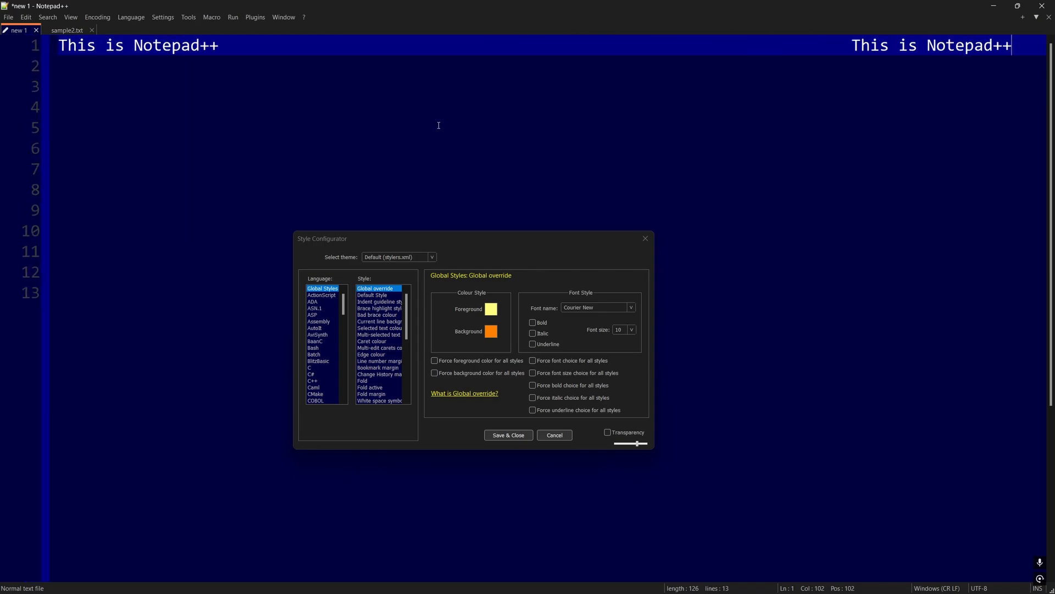
scroll(143, 70, "down", 5, "ctrl")
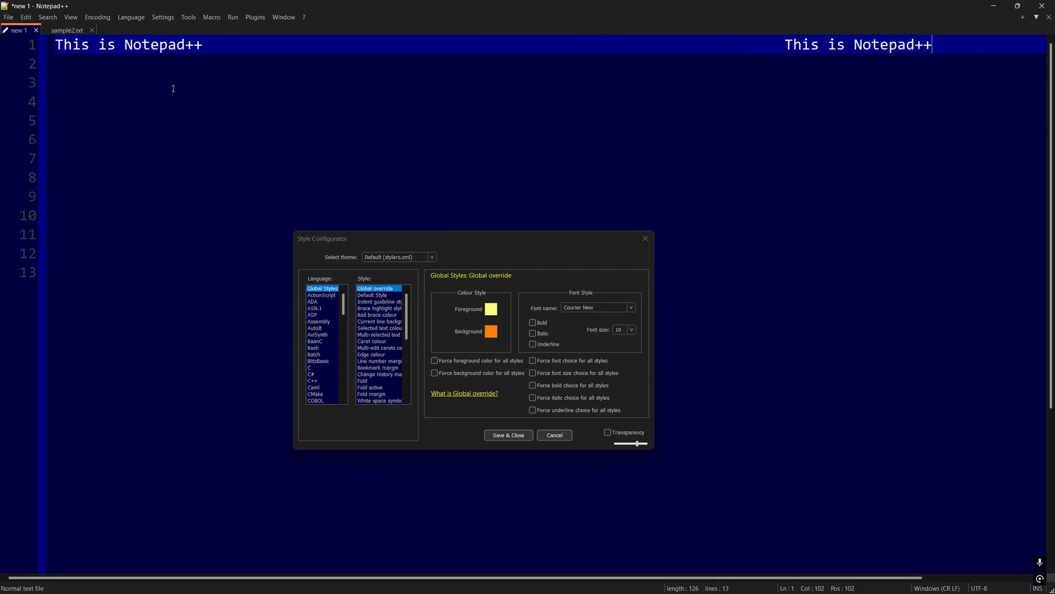
scroll(158, 91, "up", 3, "ctrl")
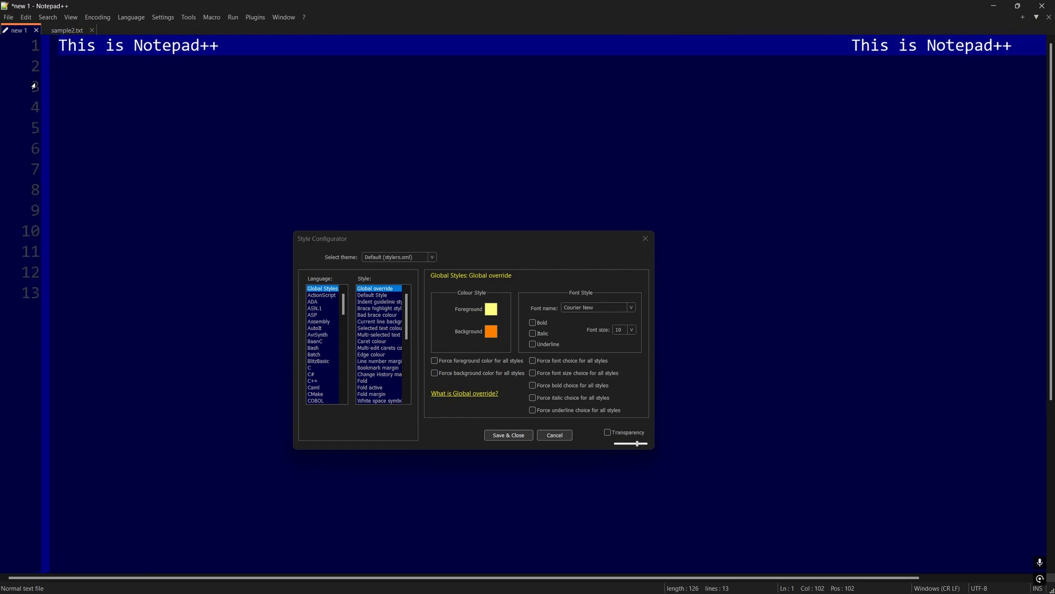
Enter the sample text "dkfkkadf" on line 3 and "dfk" on line 5
left_click(73, 77)
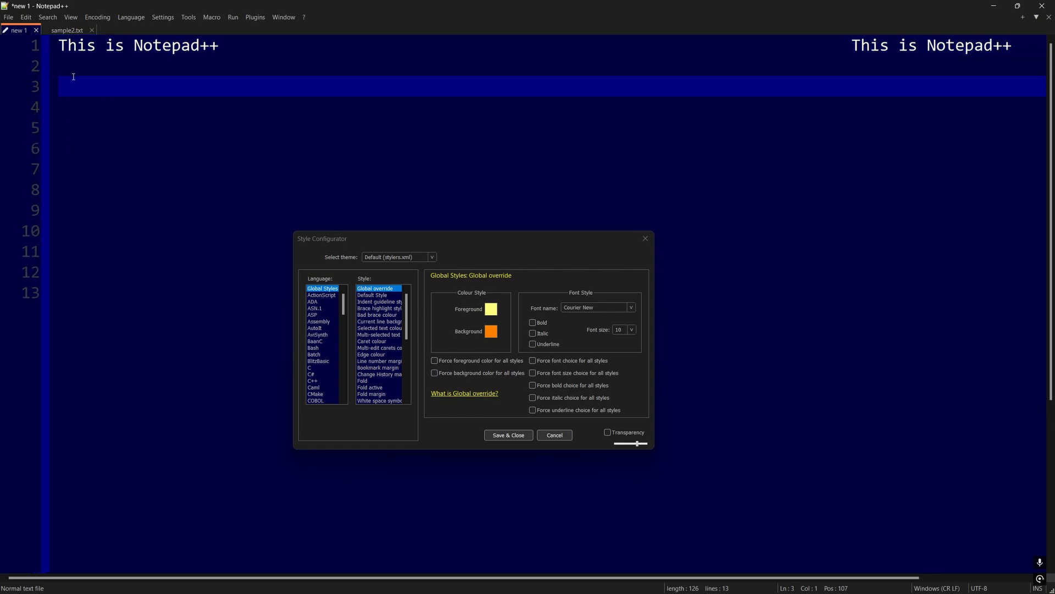
type("dkfkkadf")
key("Return")
key("Return")
type("dfk")
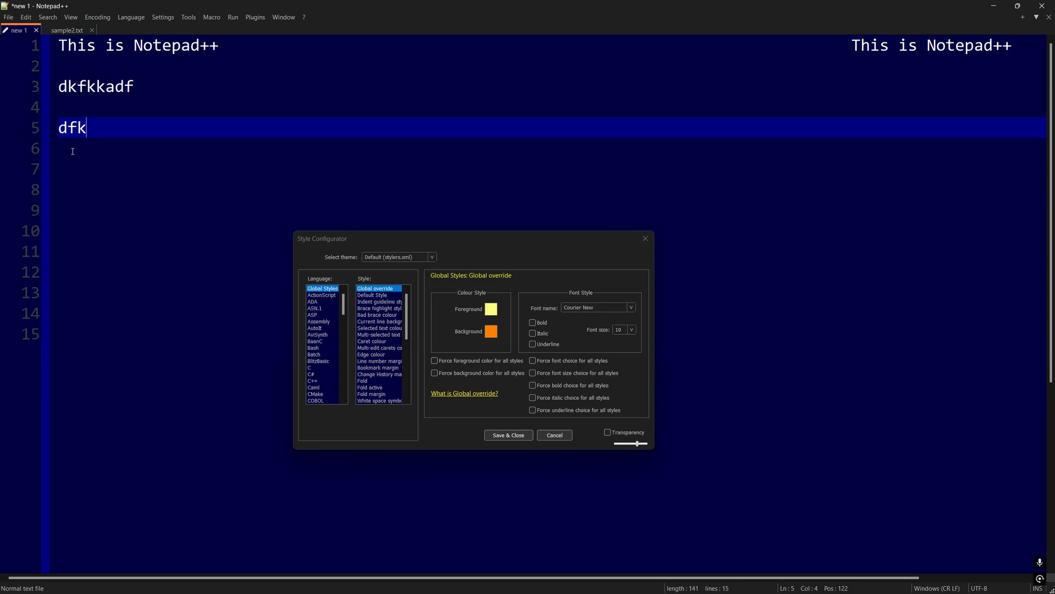
Bookmark lines 3, 1, 2 and 5 of the new 1 document
left_click(42, 90)
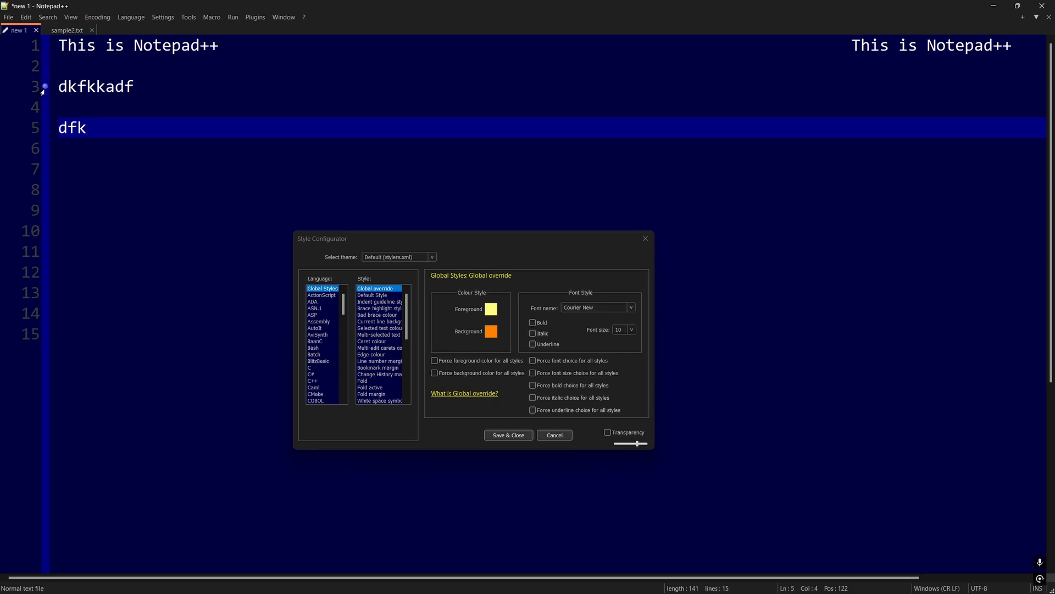
left_click(42, 50)
left_click(43, 67)
left_click(45, 132)
Remove the bookmarks from lines 3, 5, 2 and 1
left_click(45, 86)
left_click(44, 127)
left_click(45, 66)
left_click(45, 46)
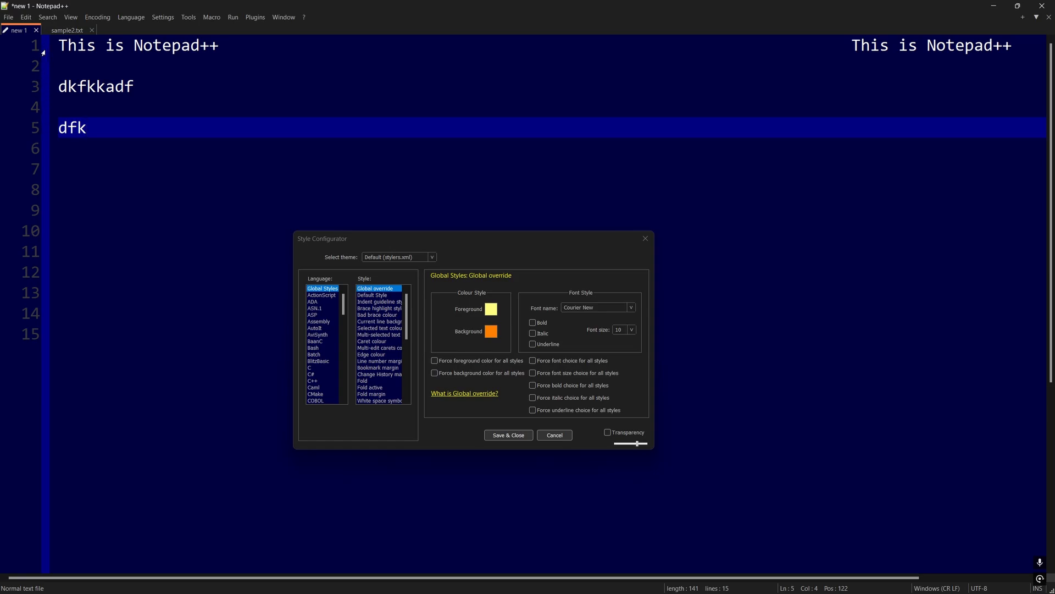
Alternate between the sample2.txt and new 1 documents to compare how the theme shows the active one
left_click(67, 32)
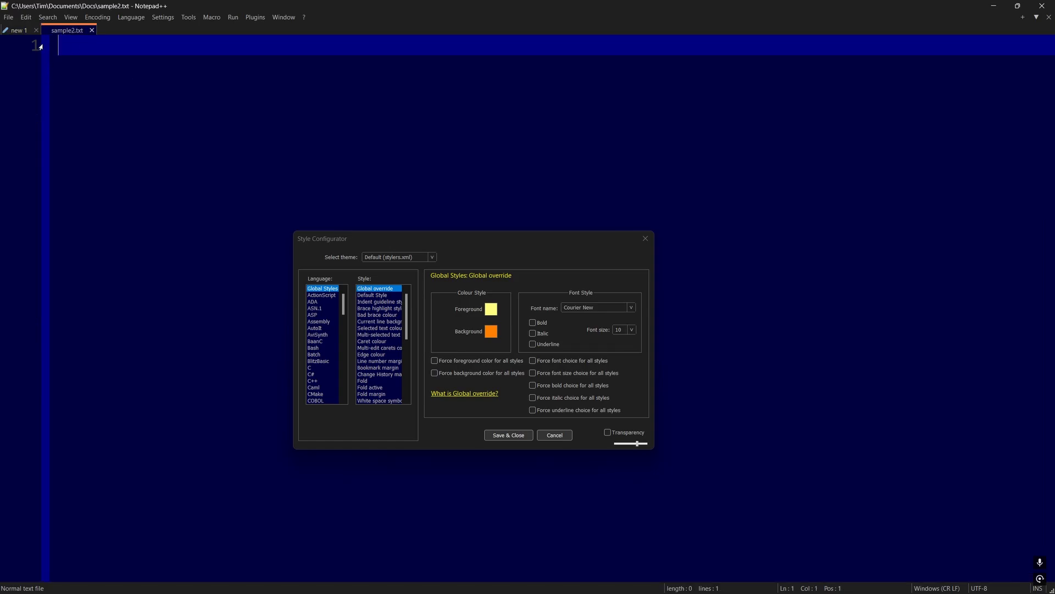
left_click(18, 31)
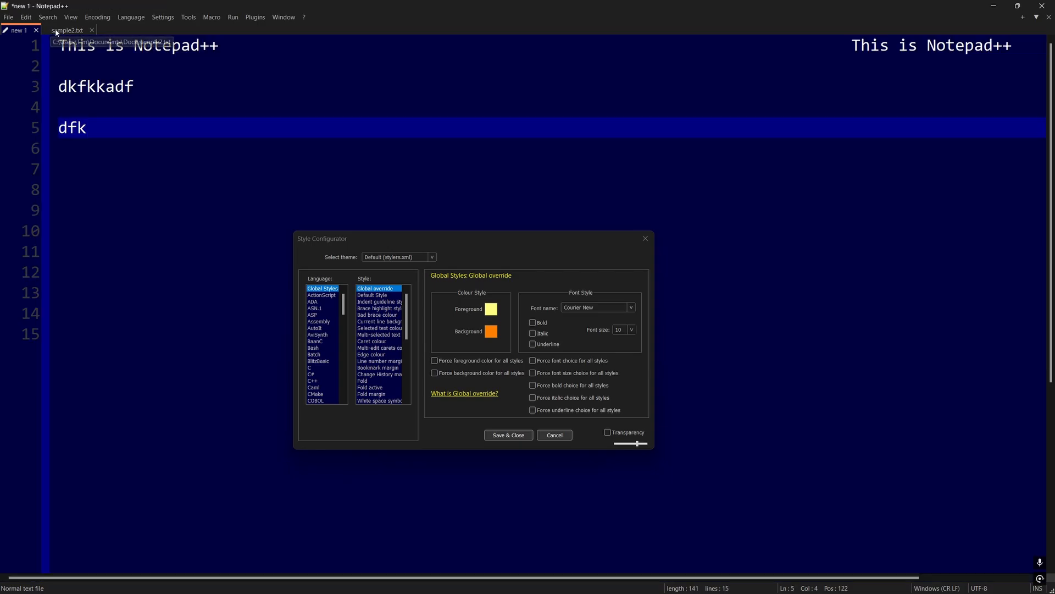
left_click(53, 32)
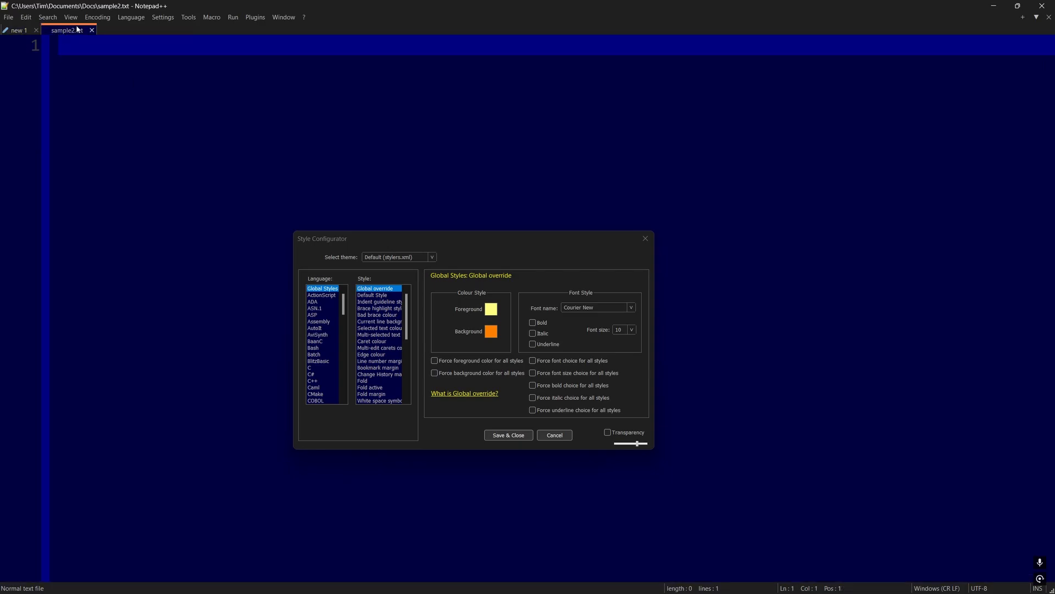
left_click(19, 30)
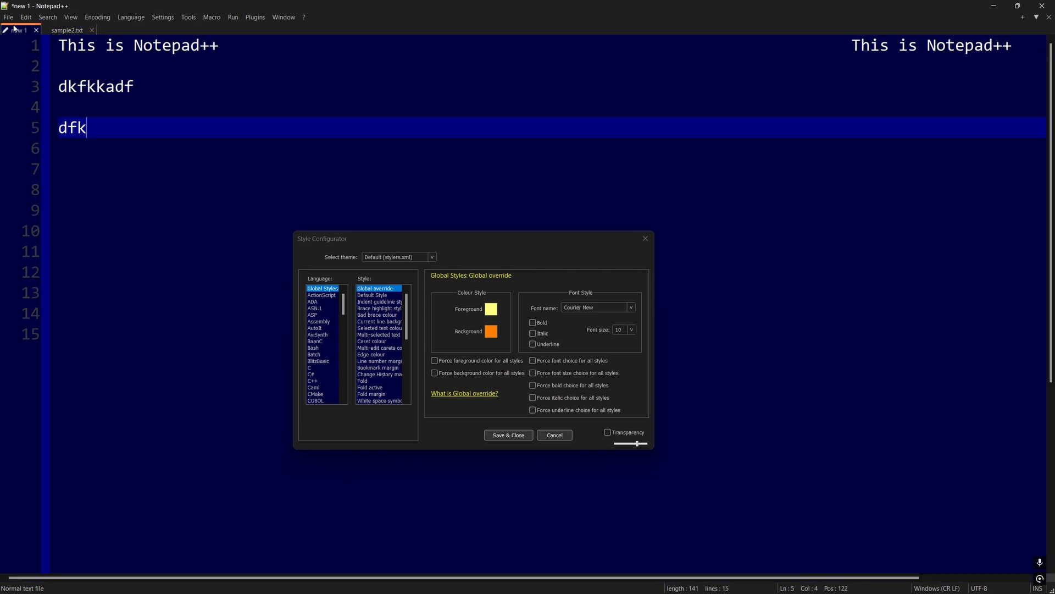
left_click(68, 32)
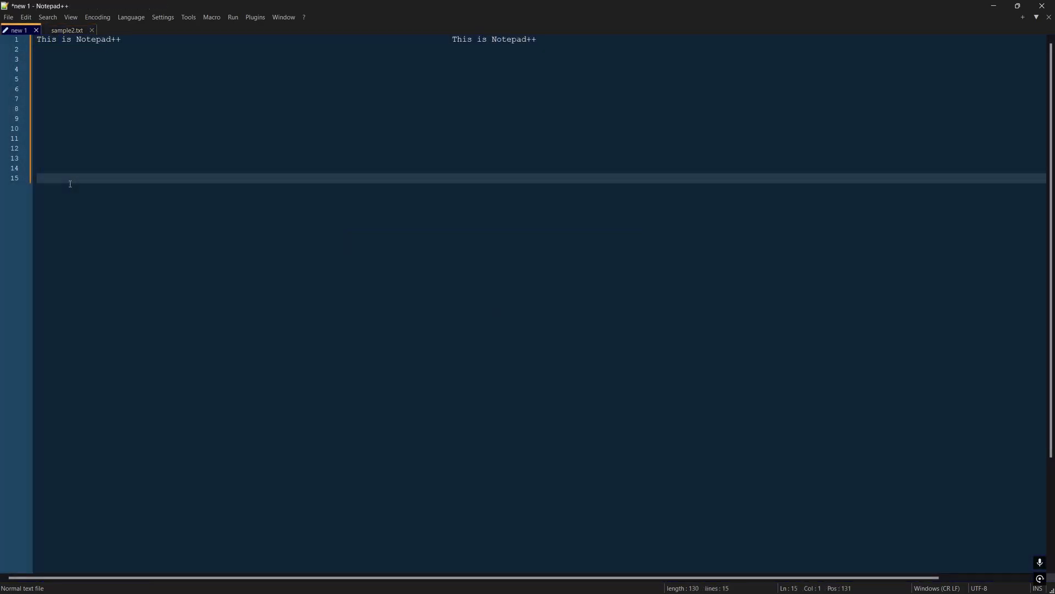
Reopen the Style Configurator and go to the Margins/Border/Edge preferences linked from the Edge colour style
left_click(164, 20)
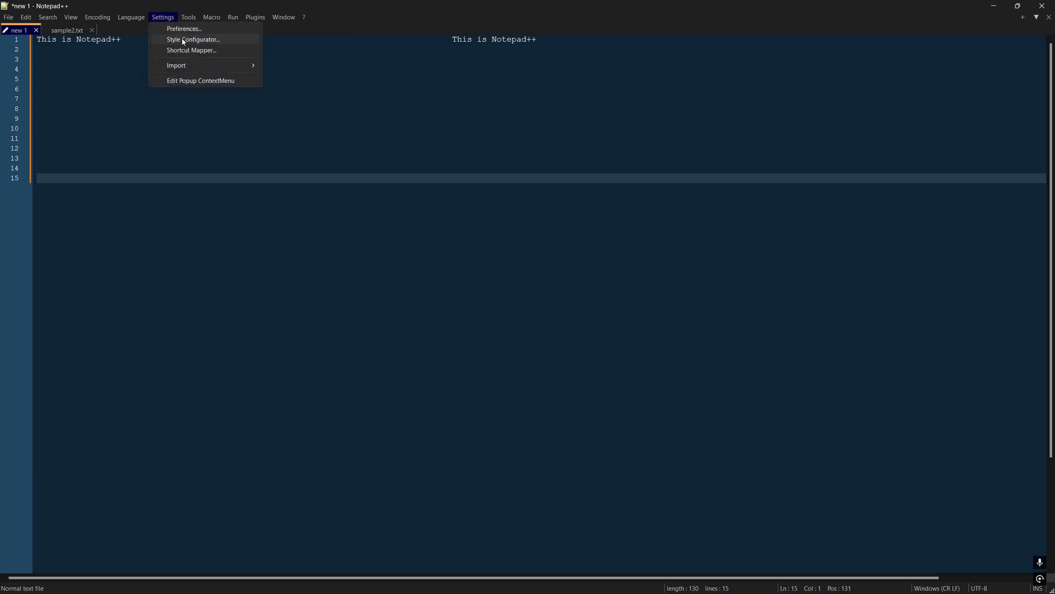
left_click(183, 41)
left_click(374, 341)
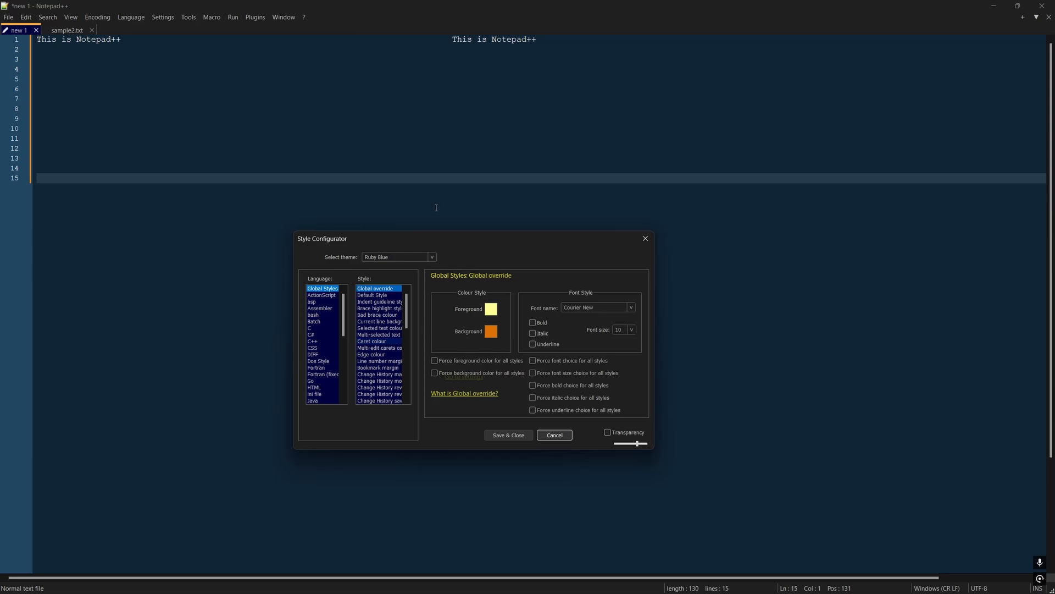
left_click(366, 356)
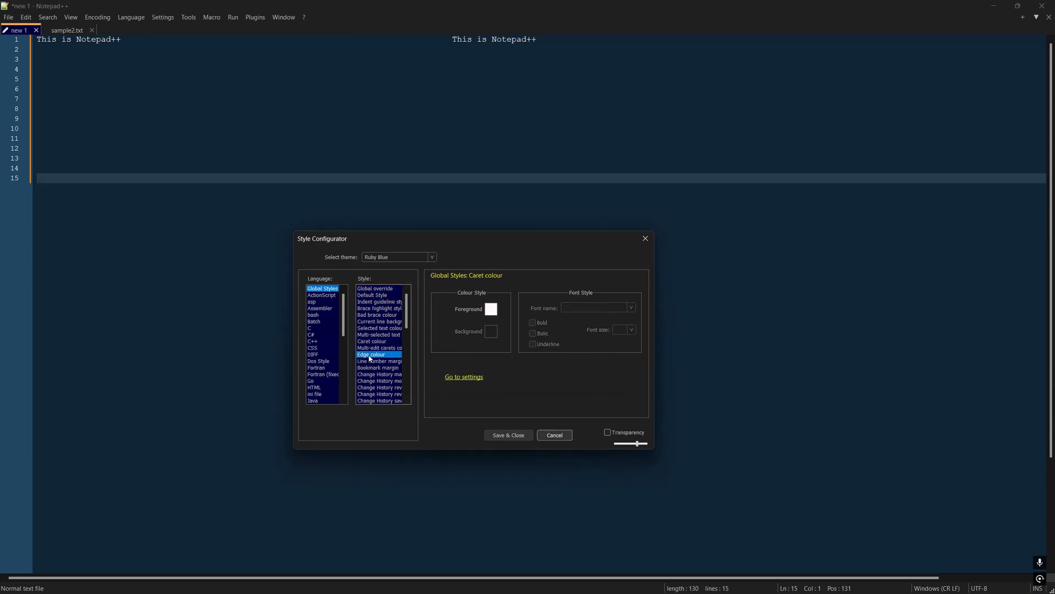
left_click(462, 377)
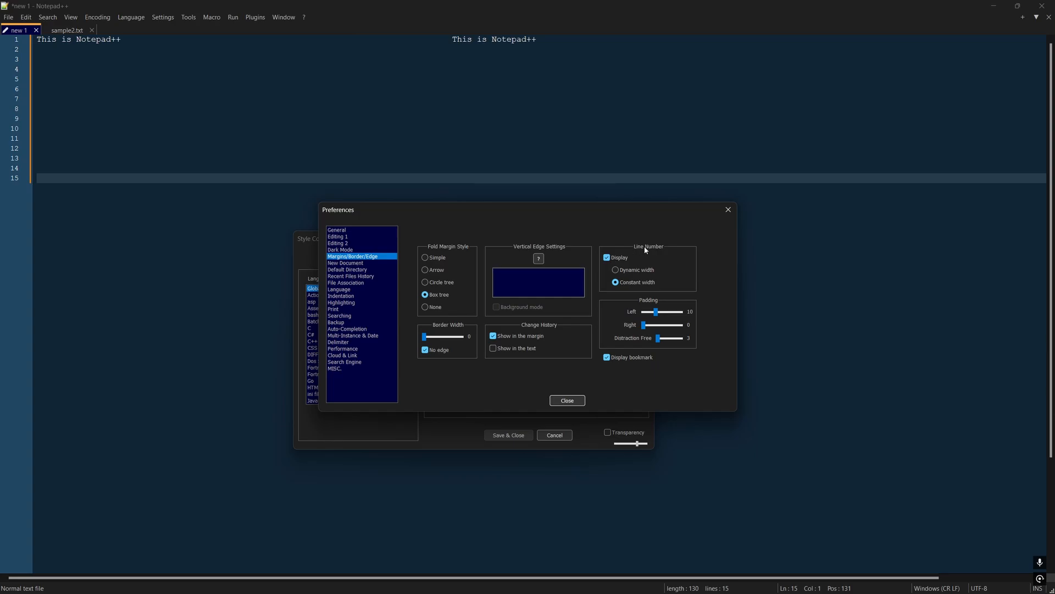
Switch the line number display and the bookmark display off and back on
left_click(607, 257)
left_click(608, 258)
left_click(608, 257)
left_click(607, 257)
left_click(607, 358)
left_click(607, 357)
Bookmark lines 1, 3 and 4, and switch the bookmark display off and back on
left_click(24, 47)
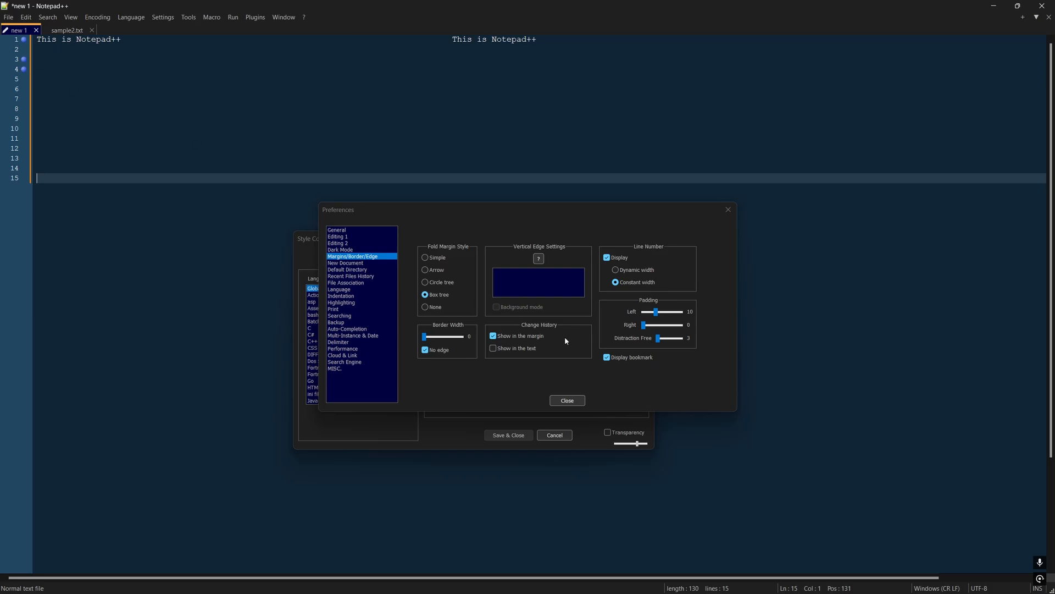
left_click(607, 358)
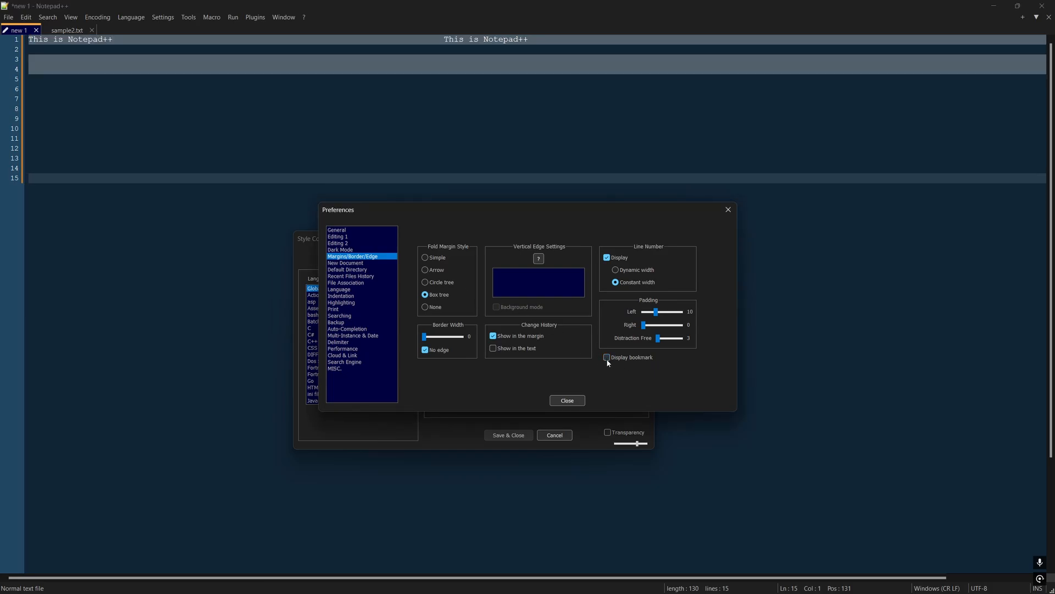
left_click(607, 358)
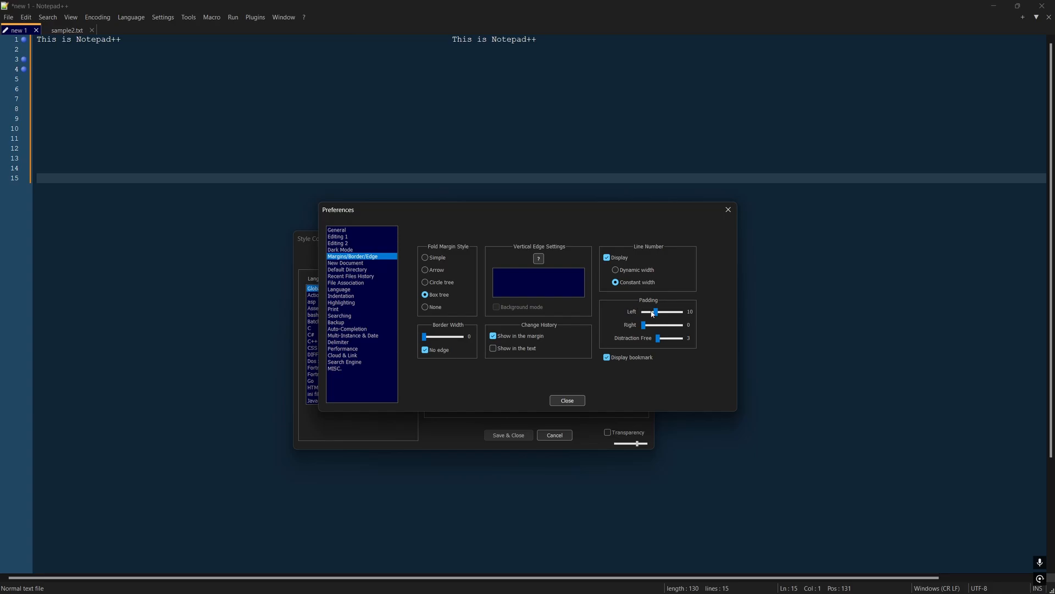
Set the left padding to 26 and enlarge the document text to check the spacing
mouse_move(653, 314)
left_mouse_down()
mouse_move(642, 316)
mouse_move(682, 319)
mouse_move(670, 312)
left_mouse_up()
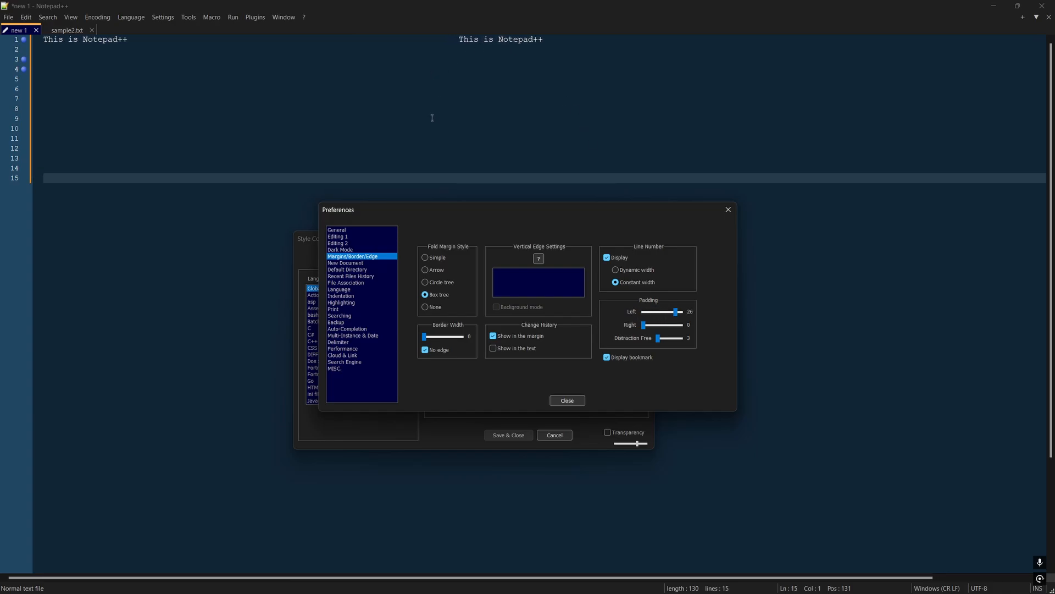
scroll(432, 117, "up", 10)
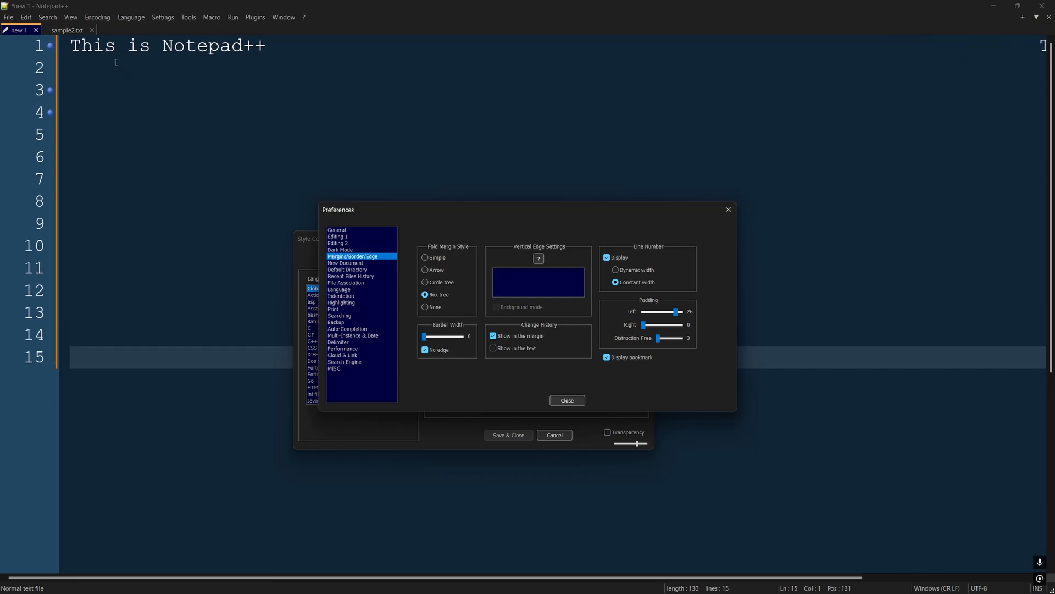
Try a left padding of 30, settle on 7, and close the Preferences and Style Configurator dialogs
left_click_drag(675, 311, 680, 312)
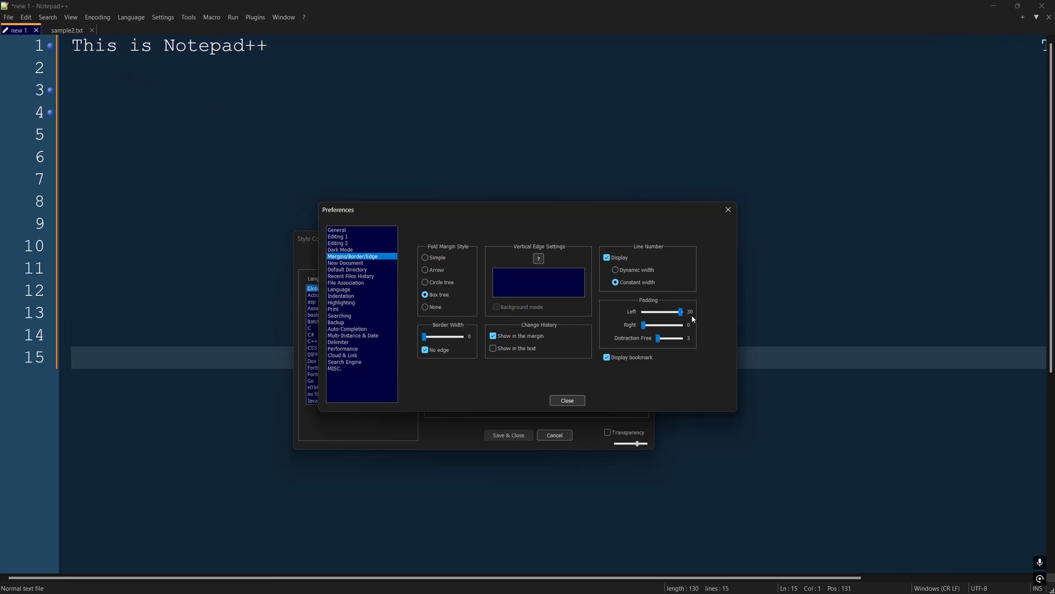
left_click_drag(681, 311, 652, 312)
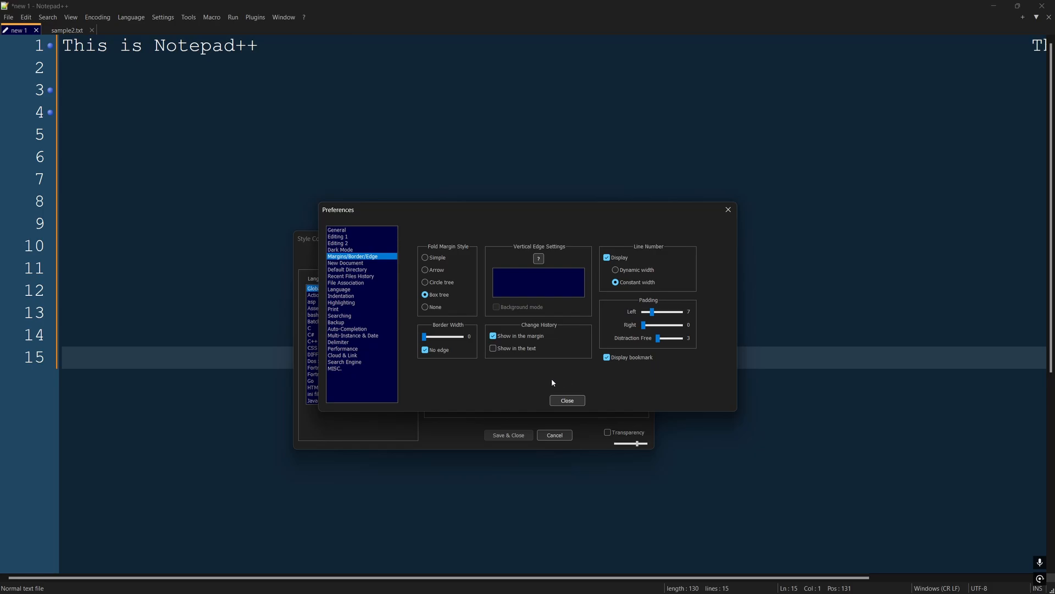
key("Escape")
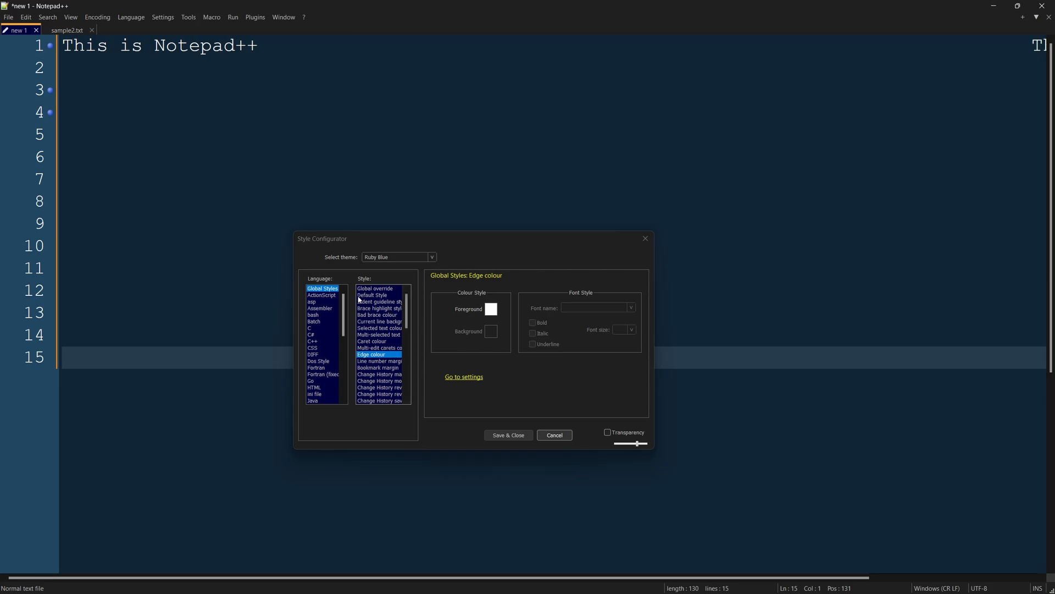
left_click(554, 434)
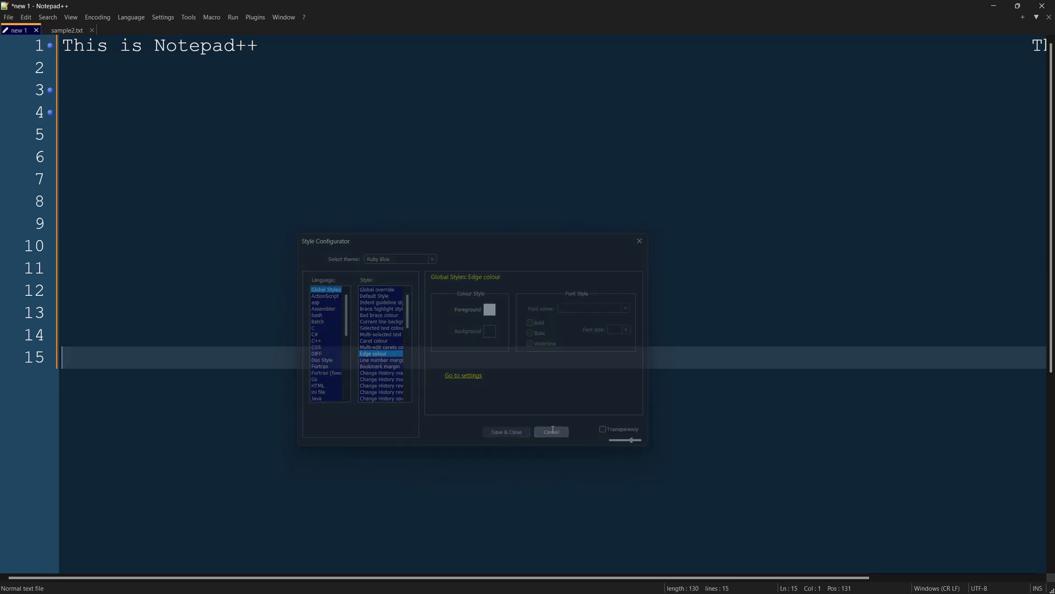
Reopen the Style Configurator, switch to the Default (stylers.xml) theme and select its Default Style after viewing Global override
left_click(172, 20)
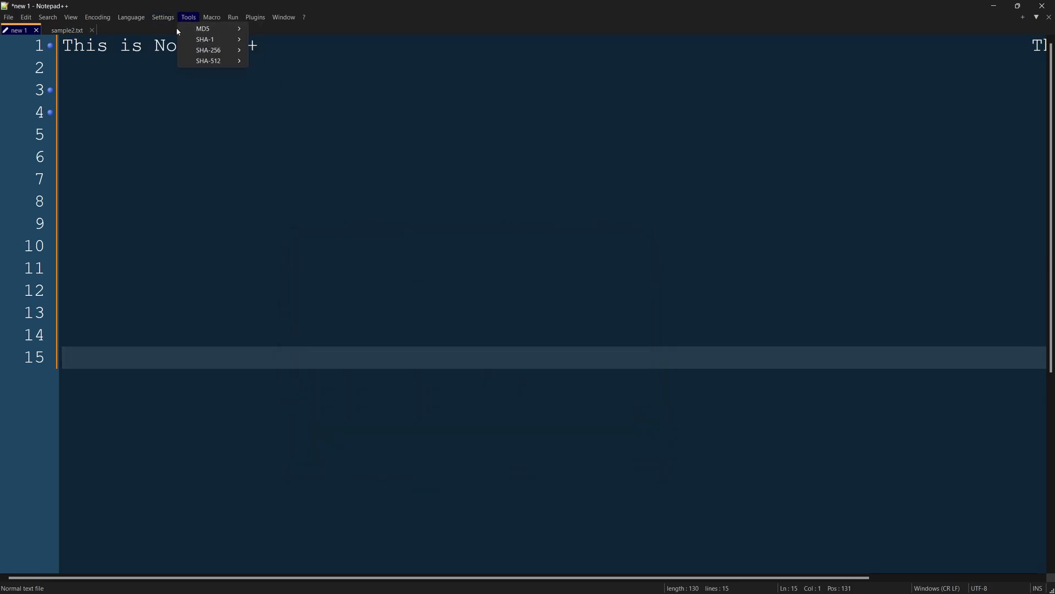
left_click(184, 39)
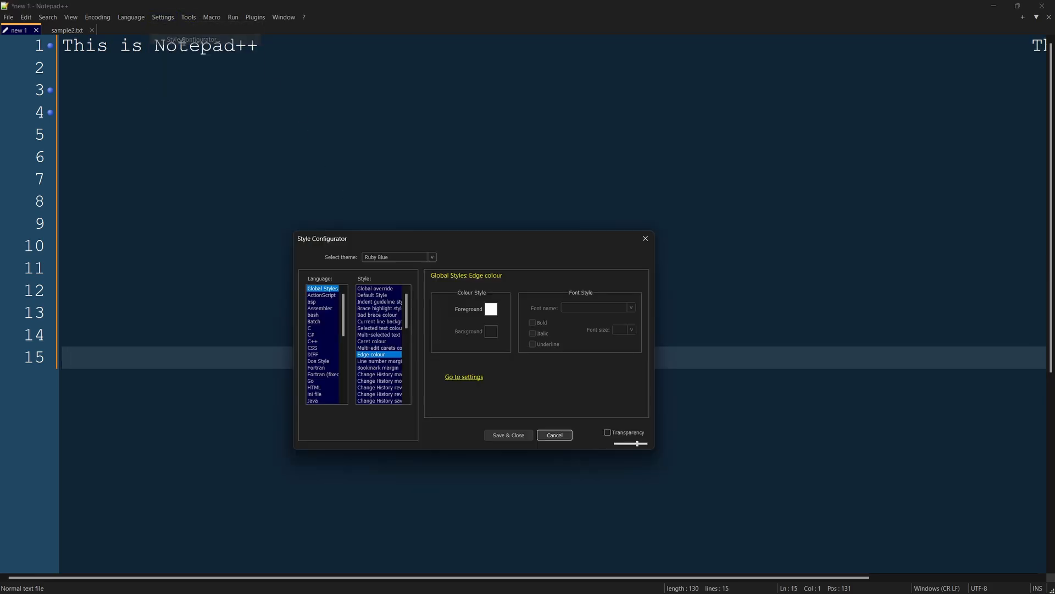
left_click(432, 256)
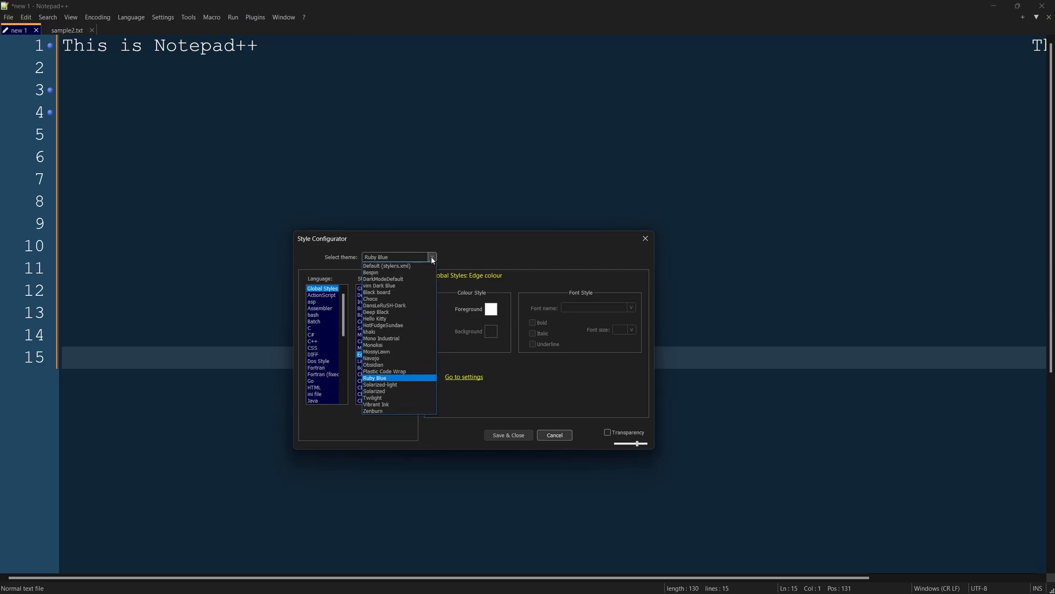
left_click(378, 266)
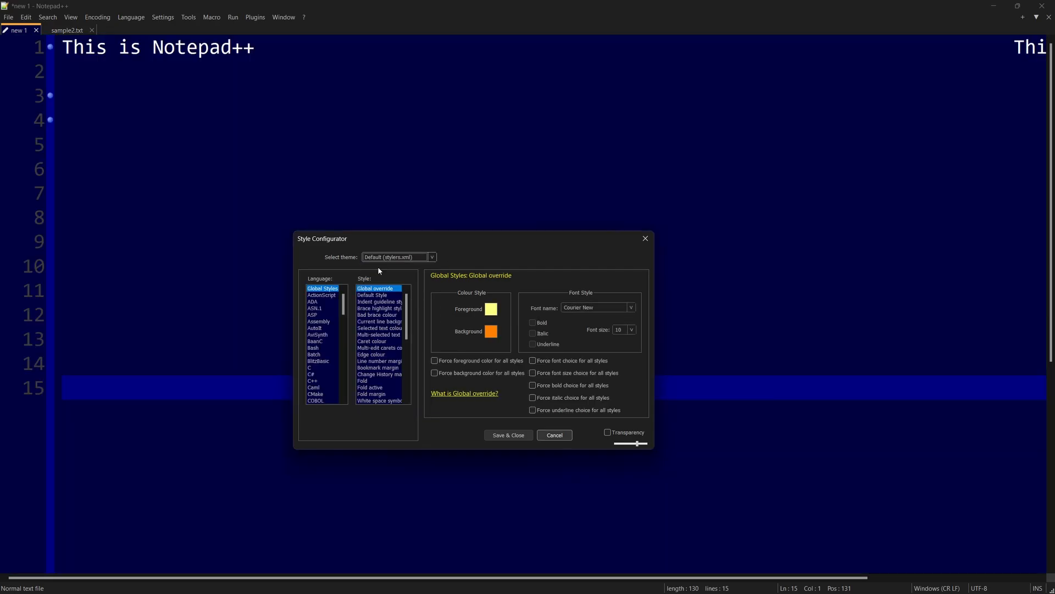
left_click(372, 297)
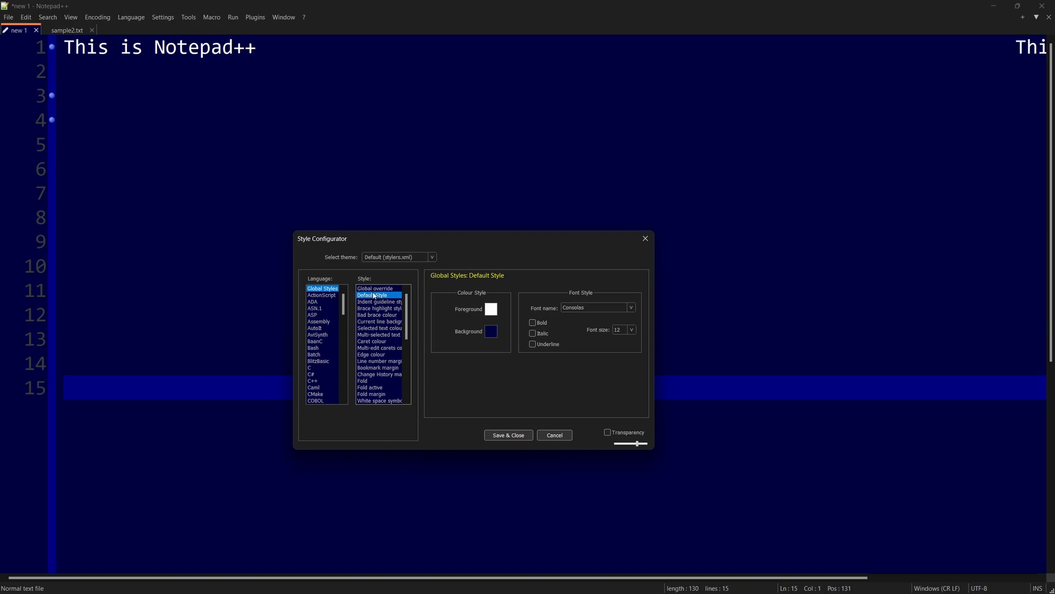
left_click(383, 289)
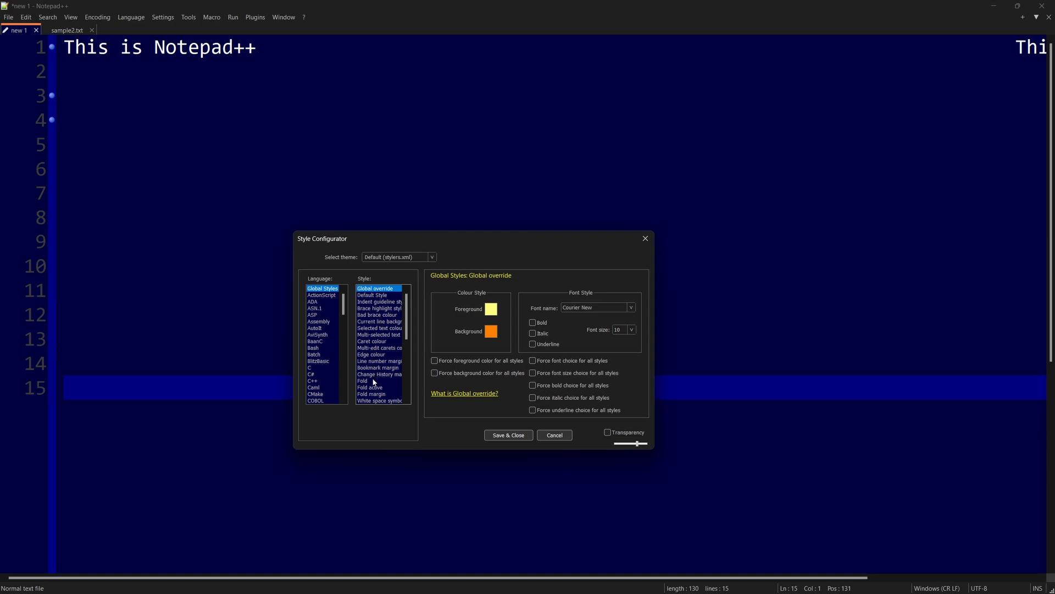
left_click(368, 297)
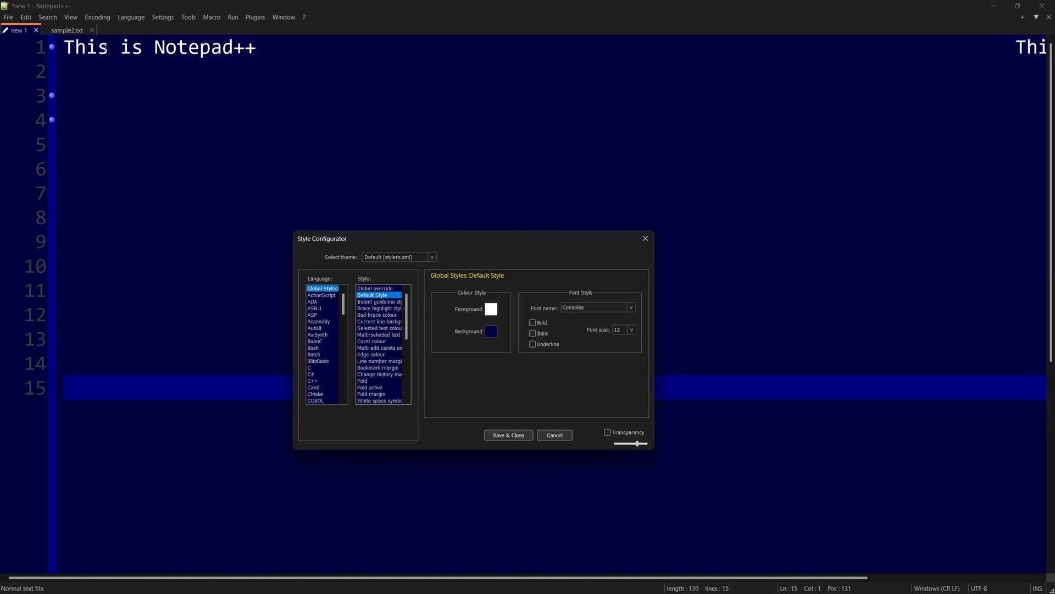
Try green and orange as the Default Style foreground colour and set its background colour to white
left_click_drag(88, 49, 223, 48)
left_click(259, 48)
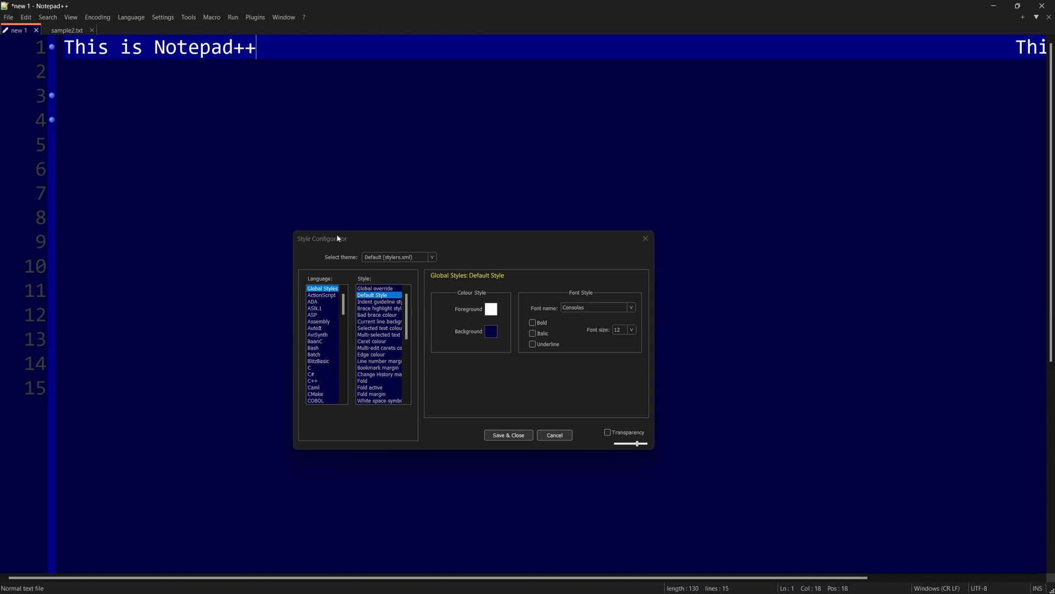
left_click(491, 311)
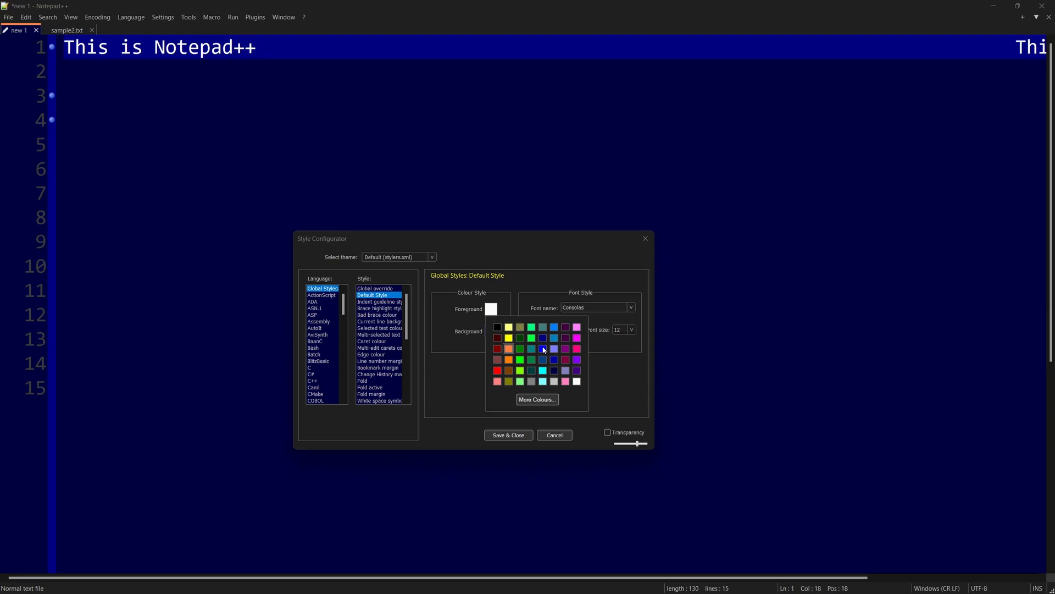
left_click(532, 328)
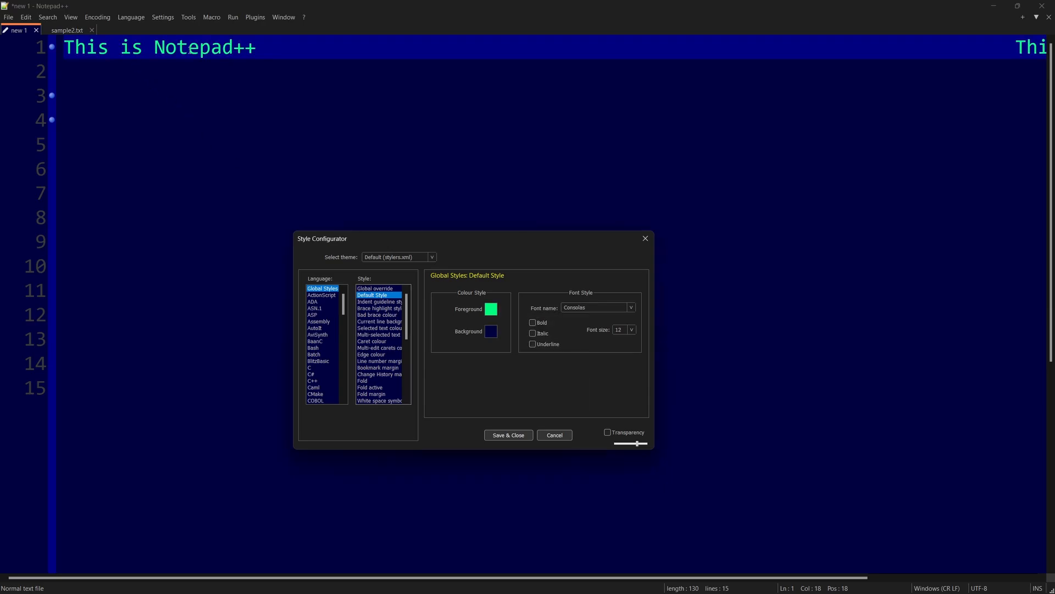
left_click(492, 310)
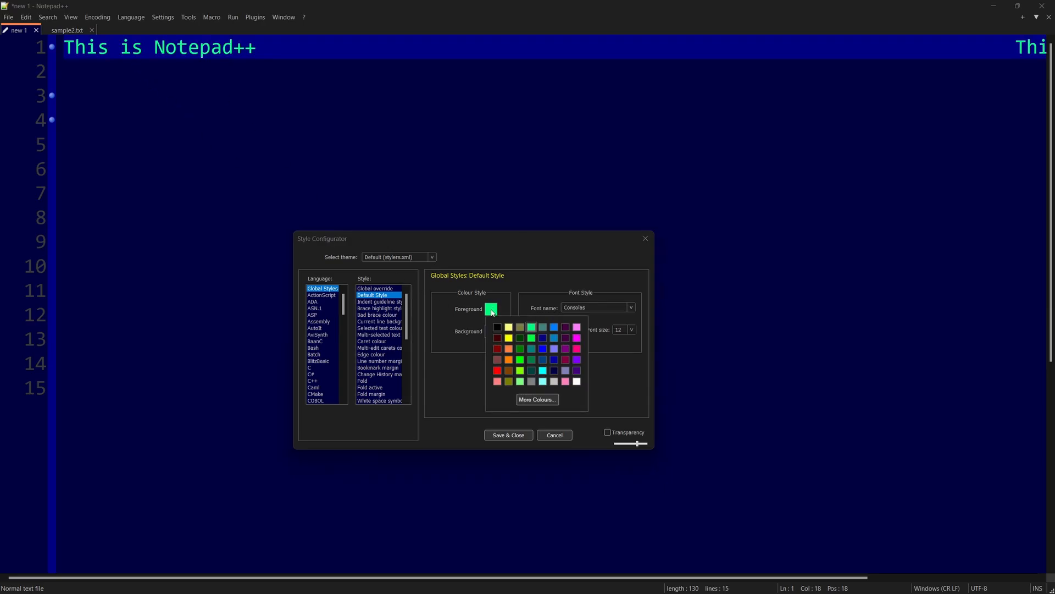
left_click(509, 349)
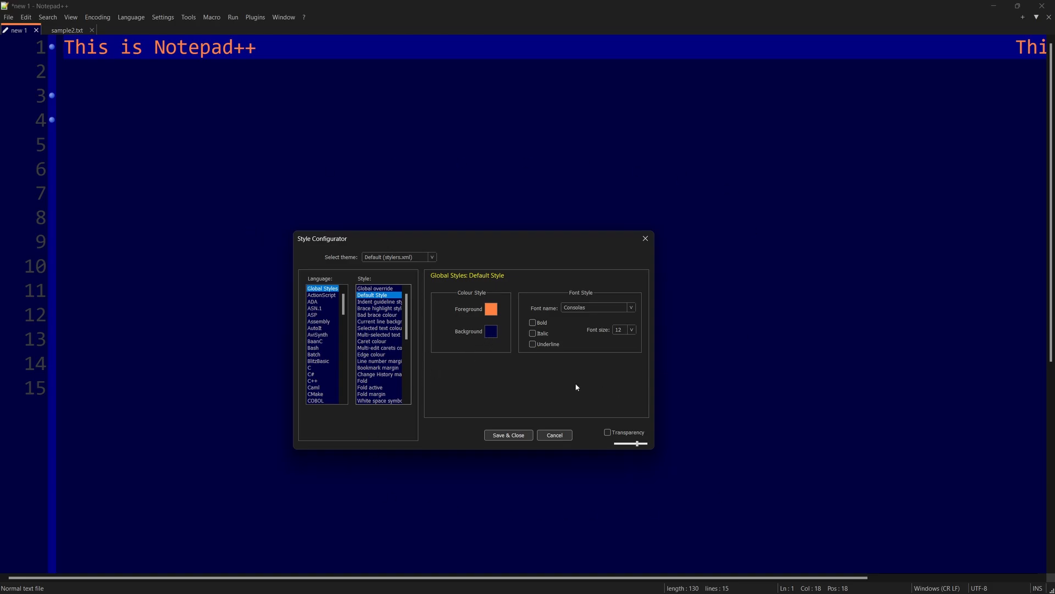
left_click(491, 331)
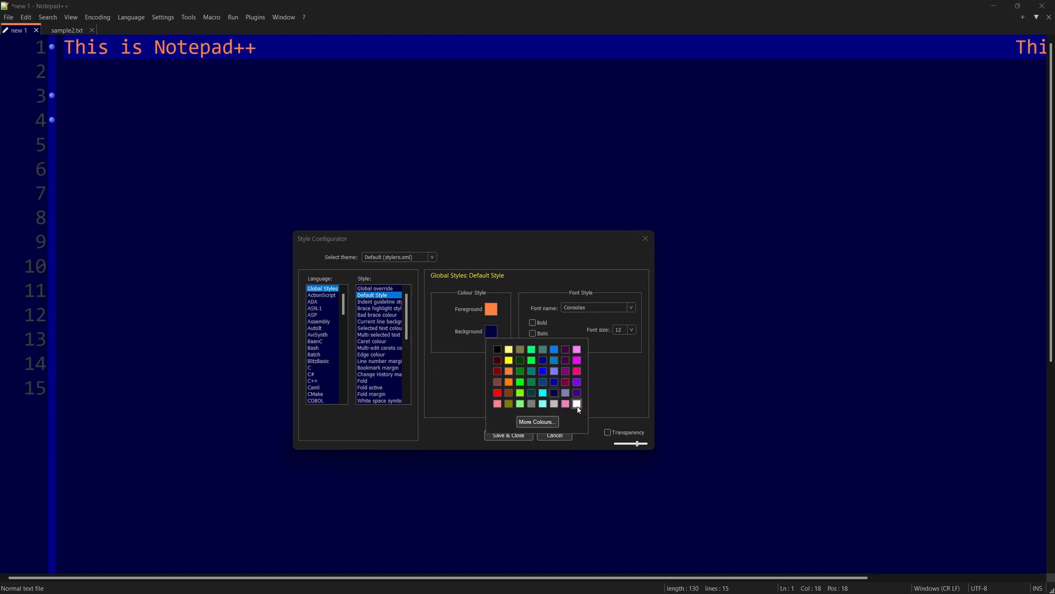
left_click(576, 403)
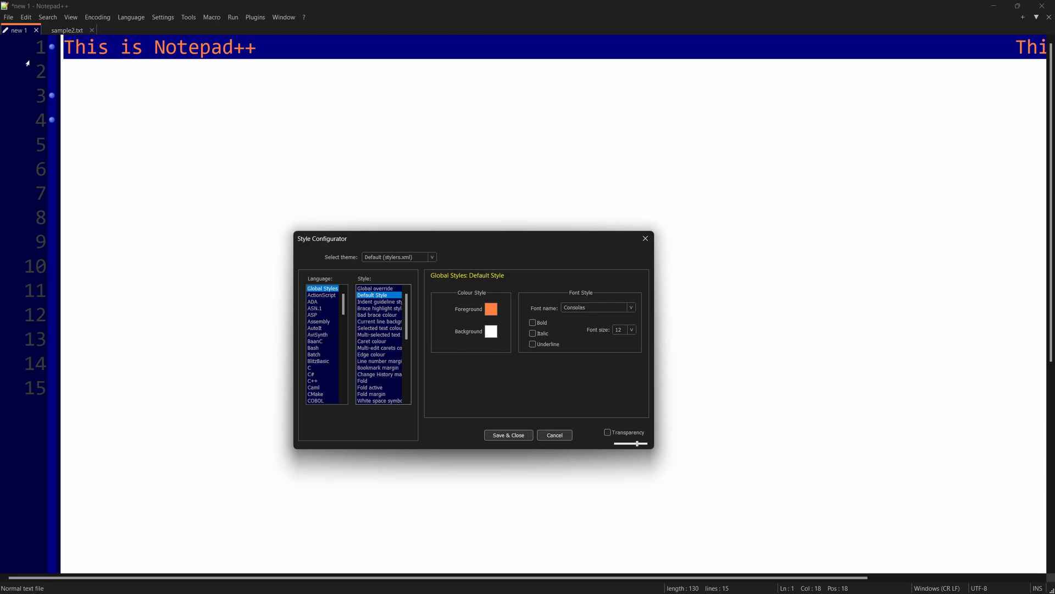
Try white and blue backgrounds for the Line number margin style and return it to dark navy
left_click(376, 361)
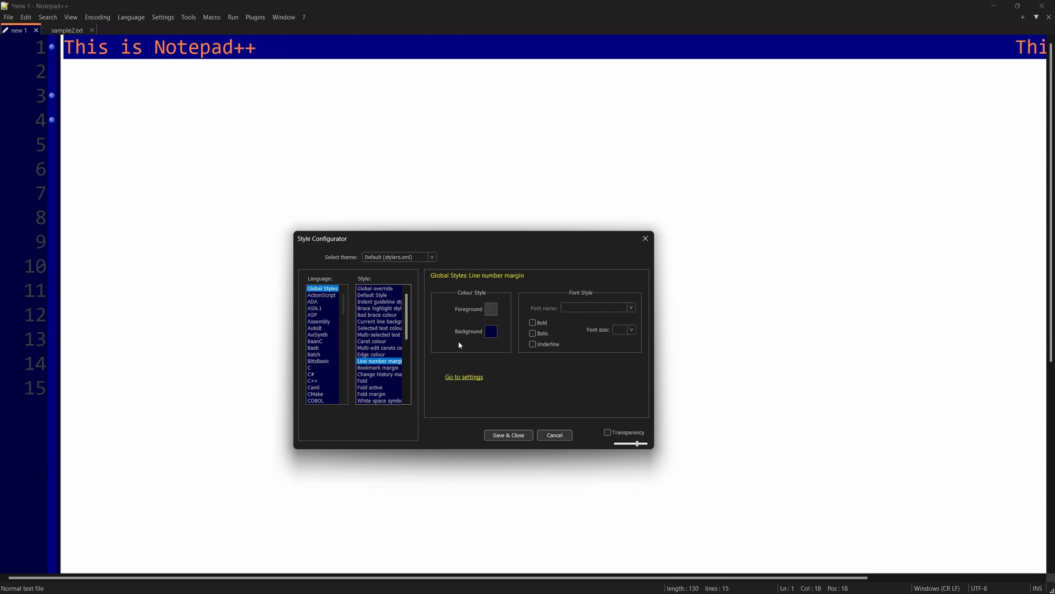
left_click(490, 334)
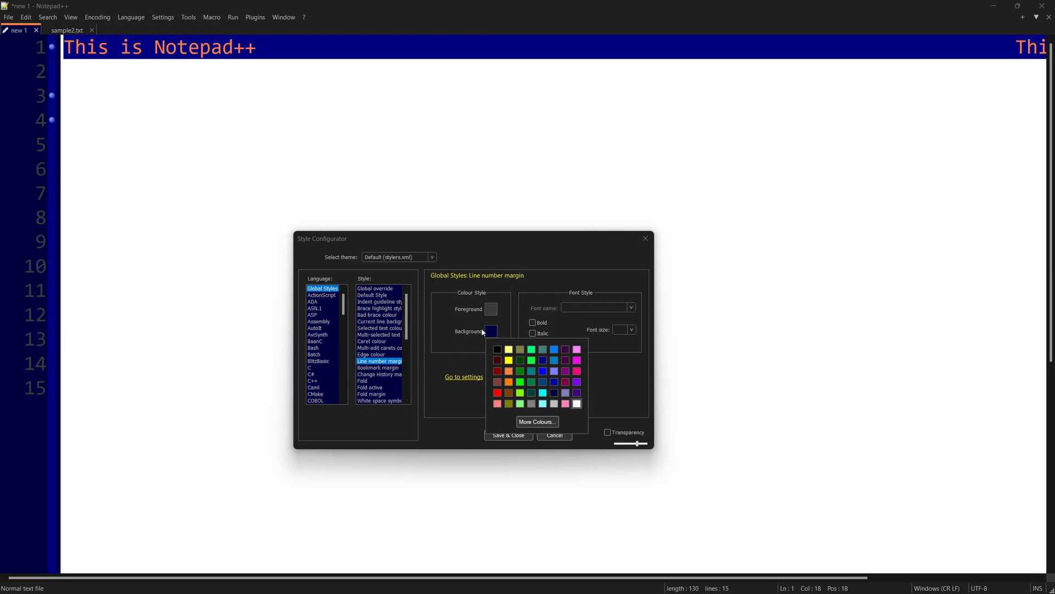
left_click(576, 404)
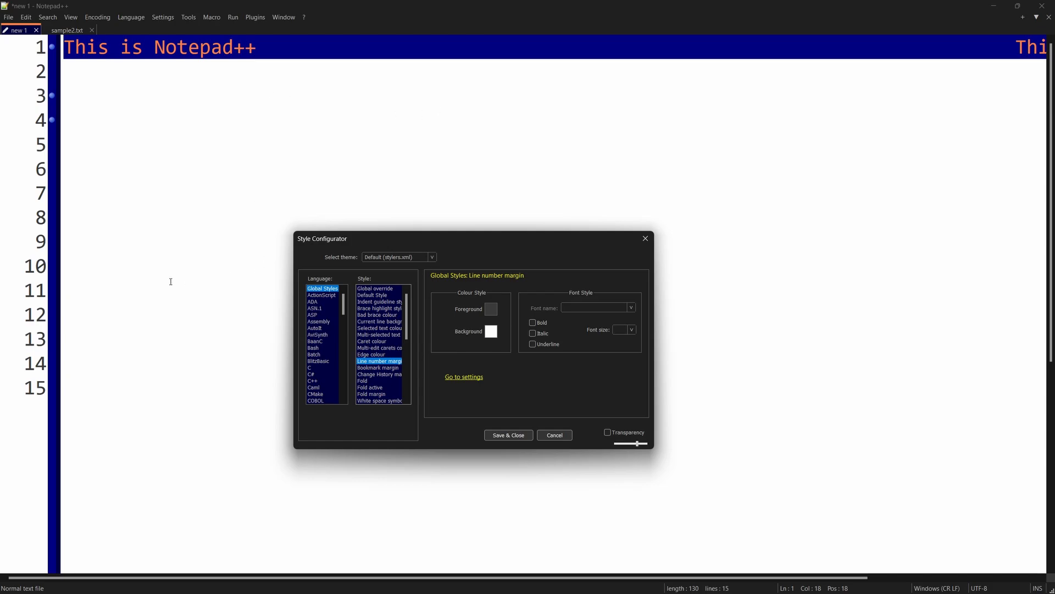
left_click(491, 331)
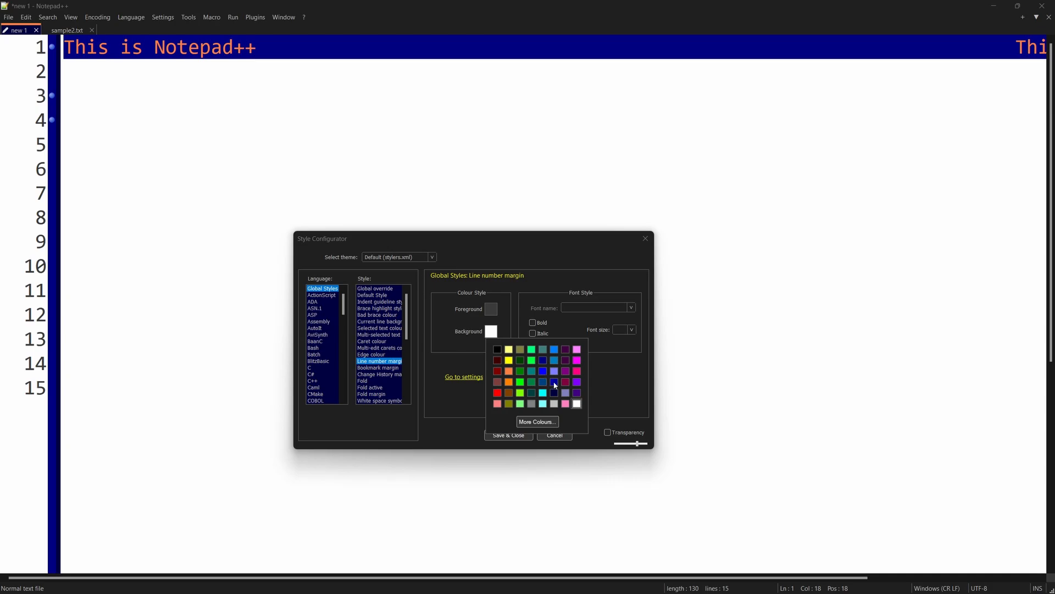
left_click(543, 373)
left_click(491, 332)
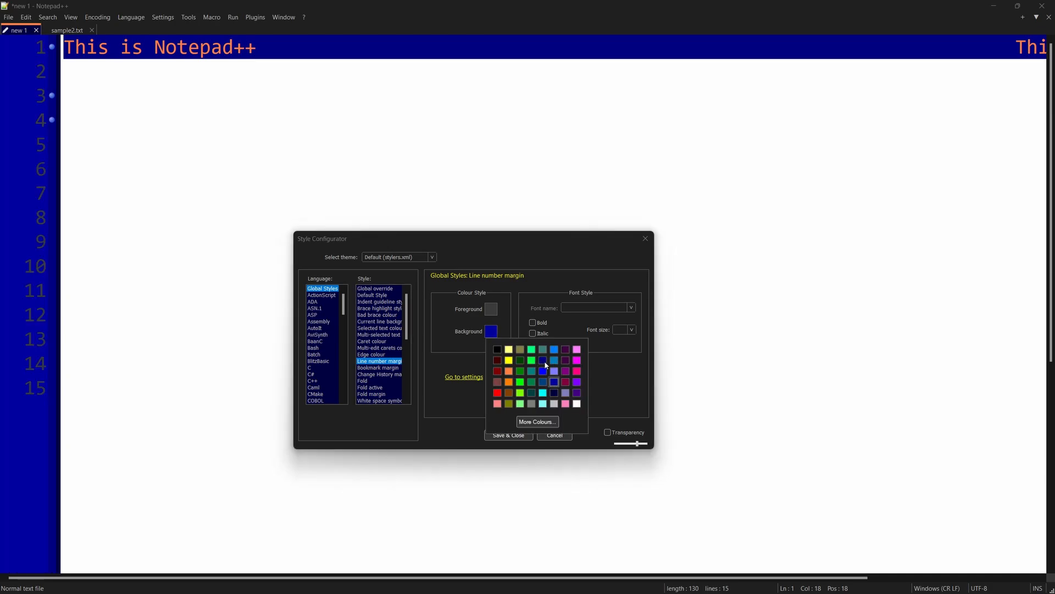
left_click(551, 383)
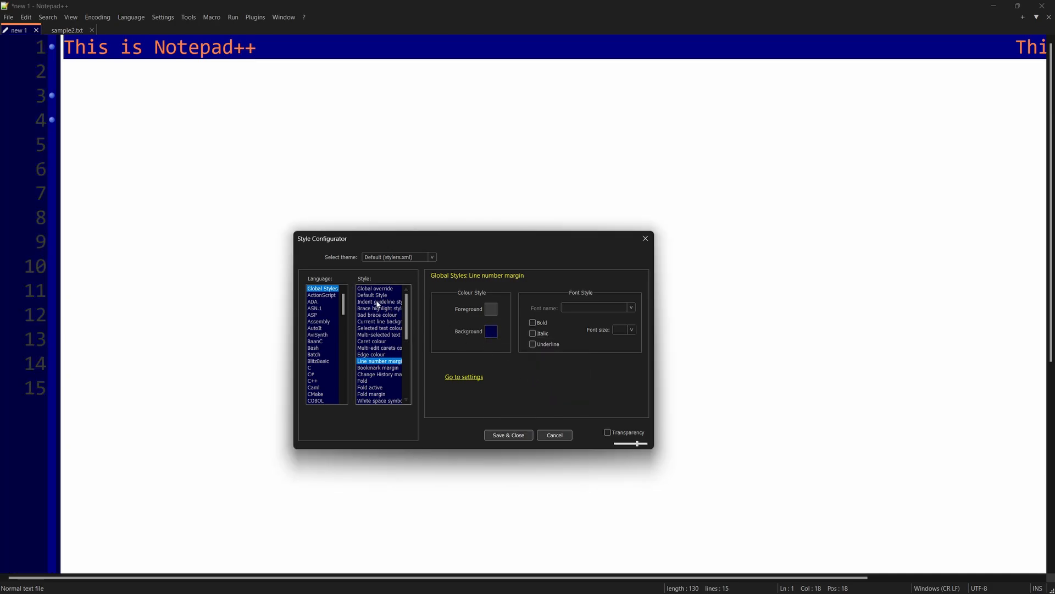
Set the Default Style background to dark navy and its foreground to light grey
left_click(372, 297)
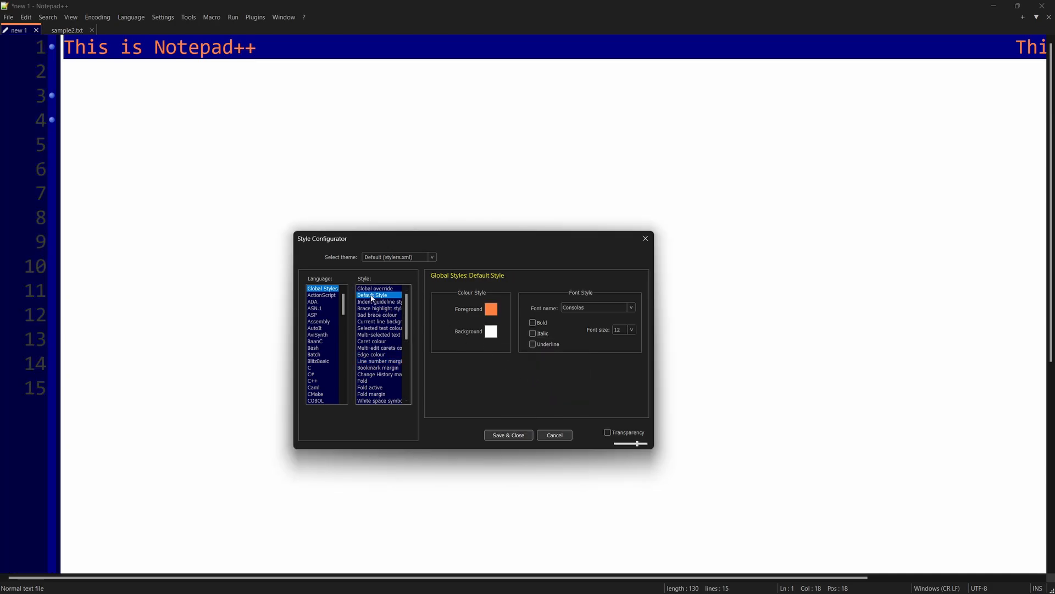
left_click(492, 335)
left_click(554, 392)
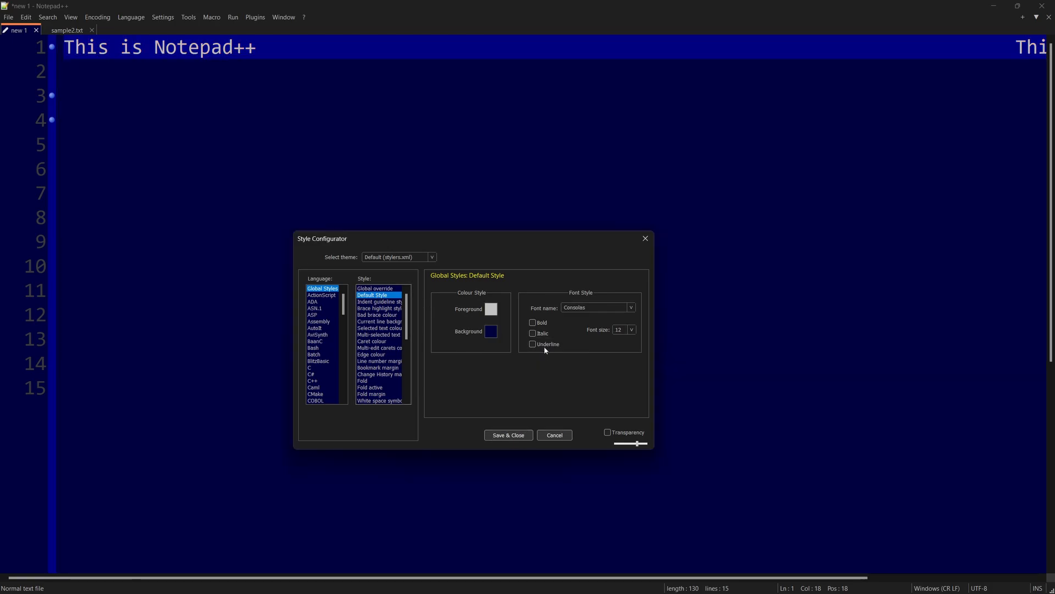
Change the Default Style font to Courier New
left_click(633, 309)
left_click(585, 348)
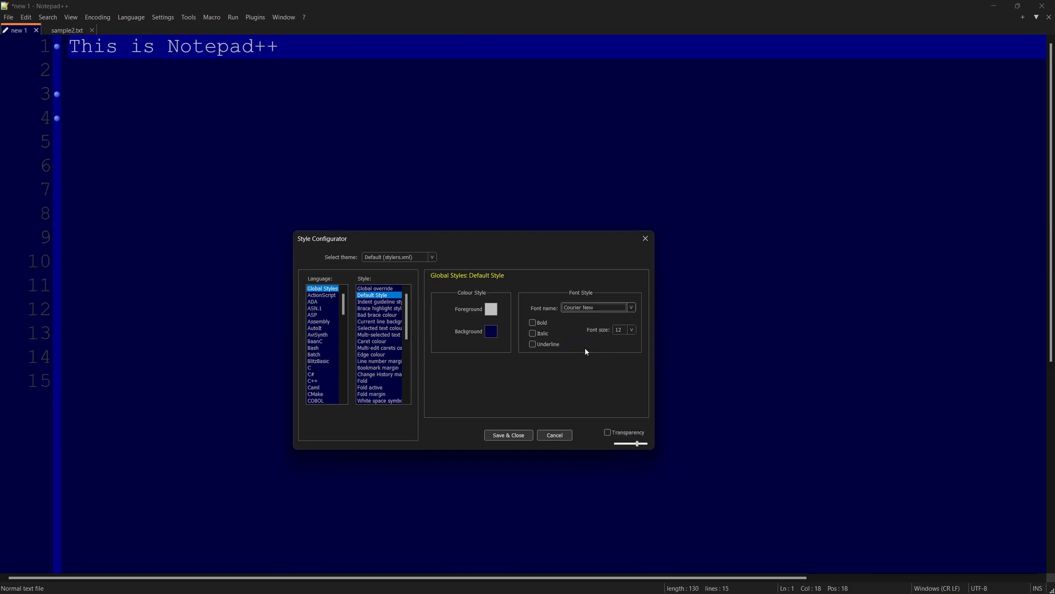
left_click(609, 309)
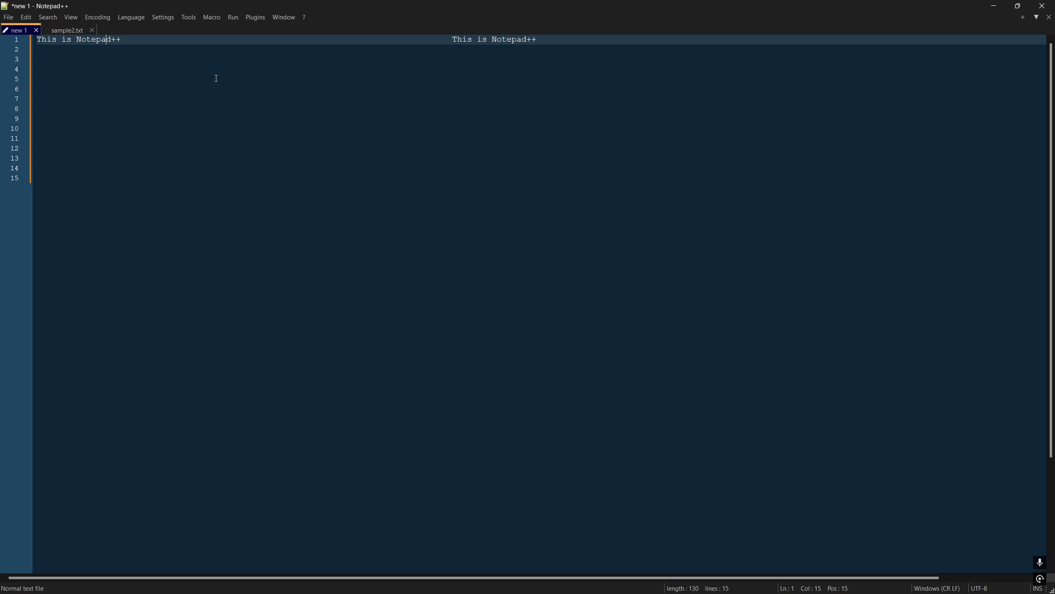
left_click(161, 21)
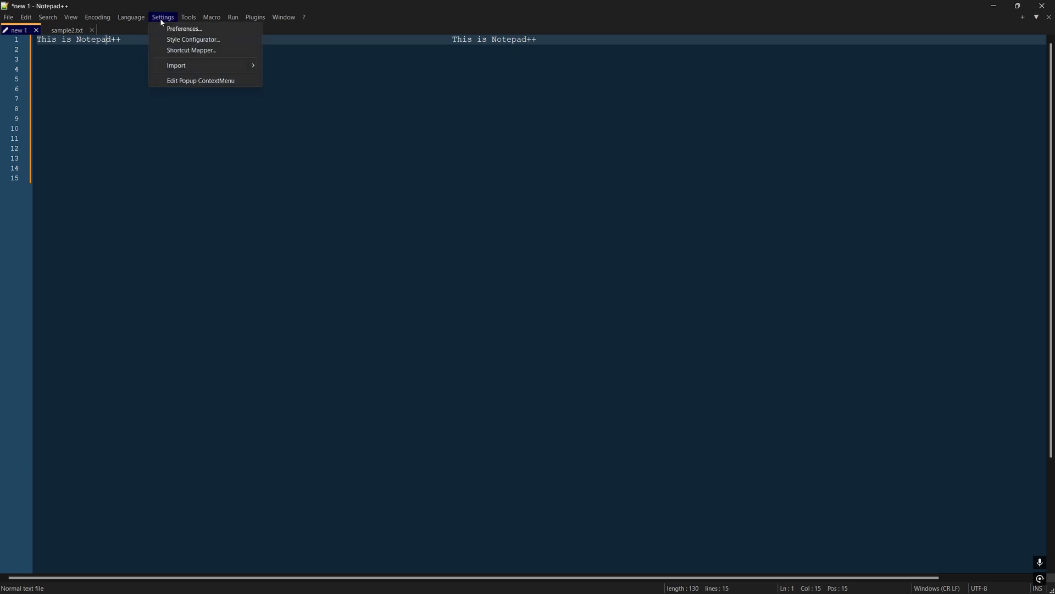
left_click(126, 68)
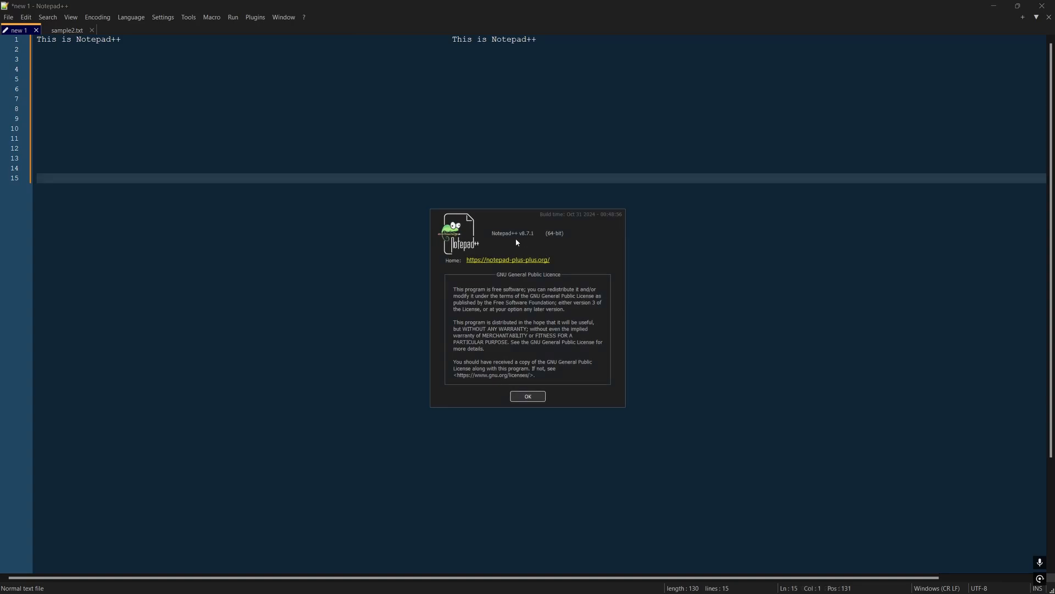